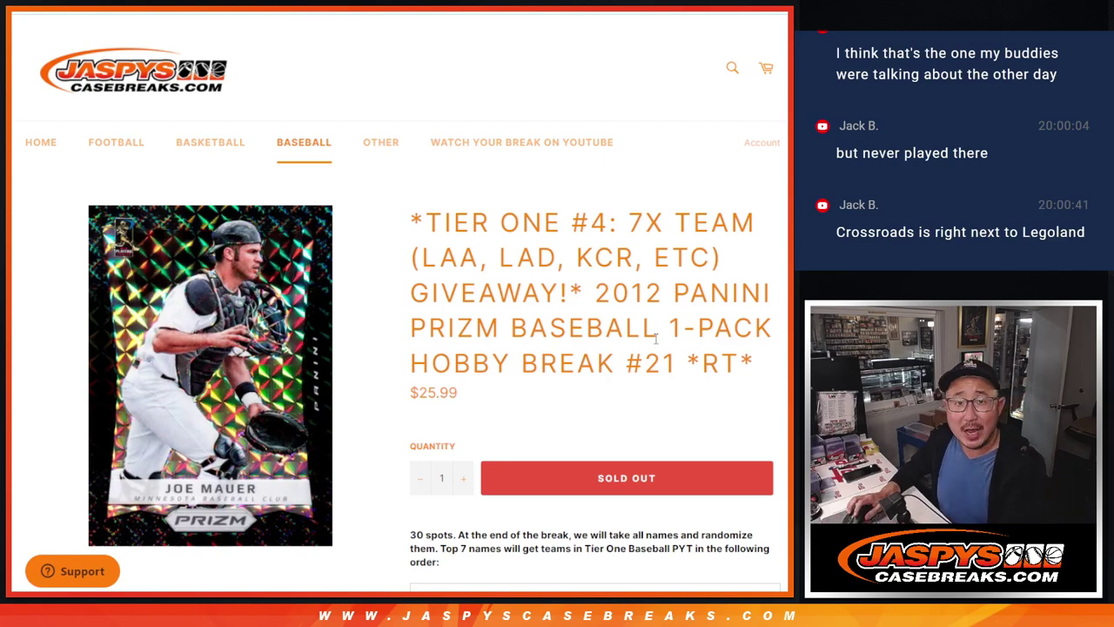
Highlight the 2012 Panini Prizm break name, '7X TEAM' and '#4' in the product title.
left_click_drag(597, 287, 766, 373)
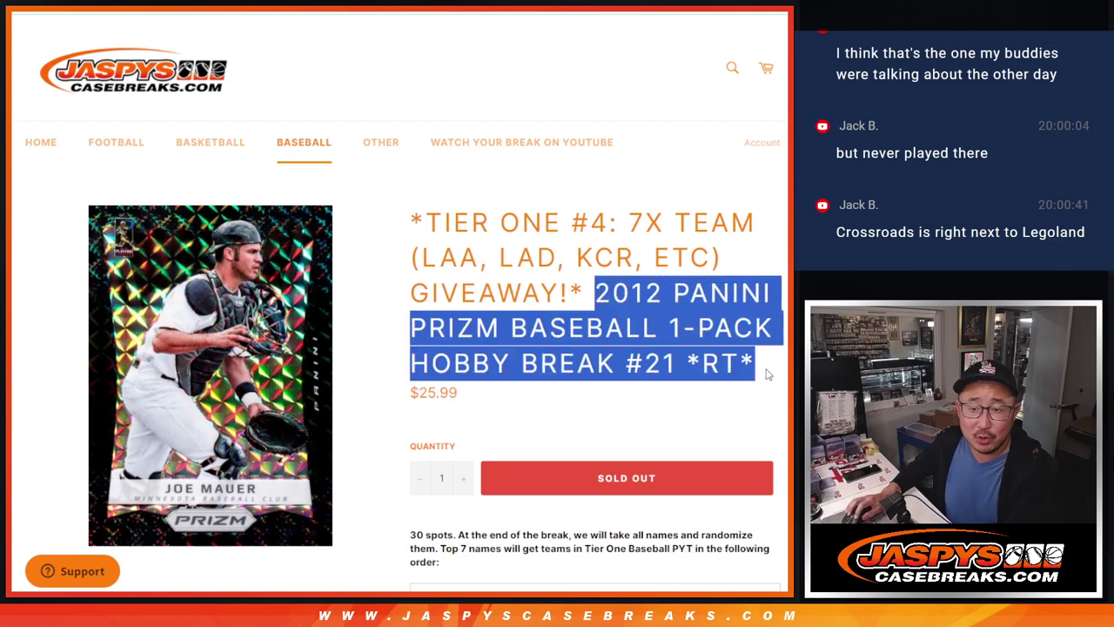
left_click(767, 375)
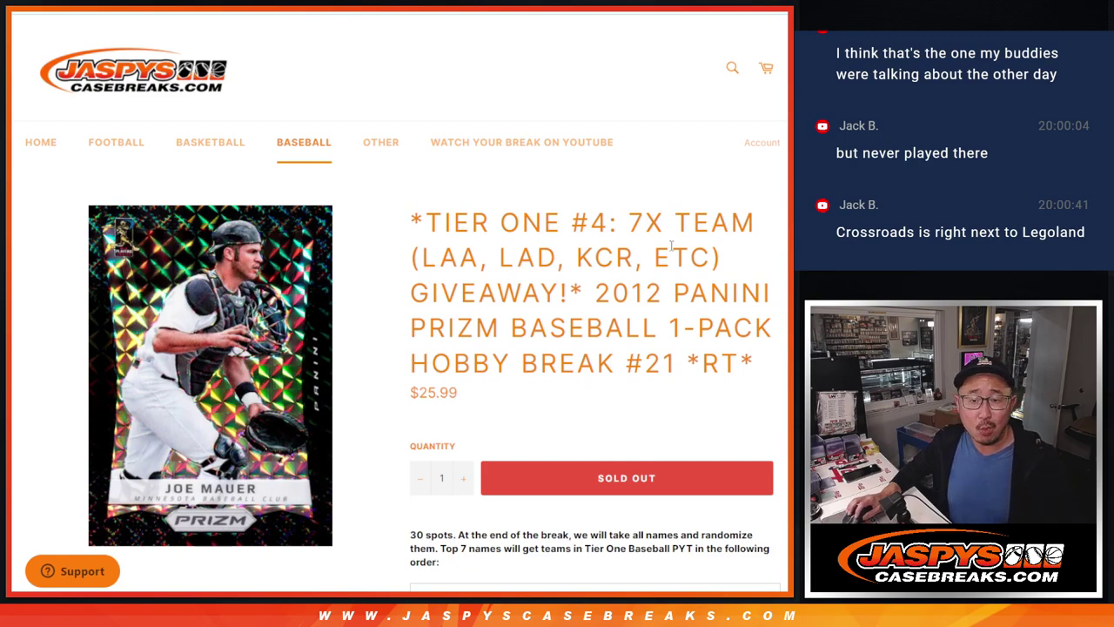
left_click_drag(636, 222, 752, 214)
left_click(746, 210)
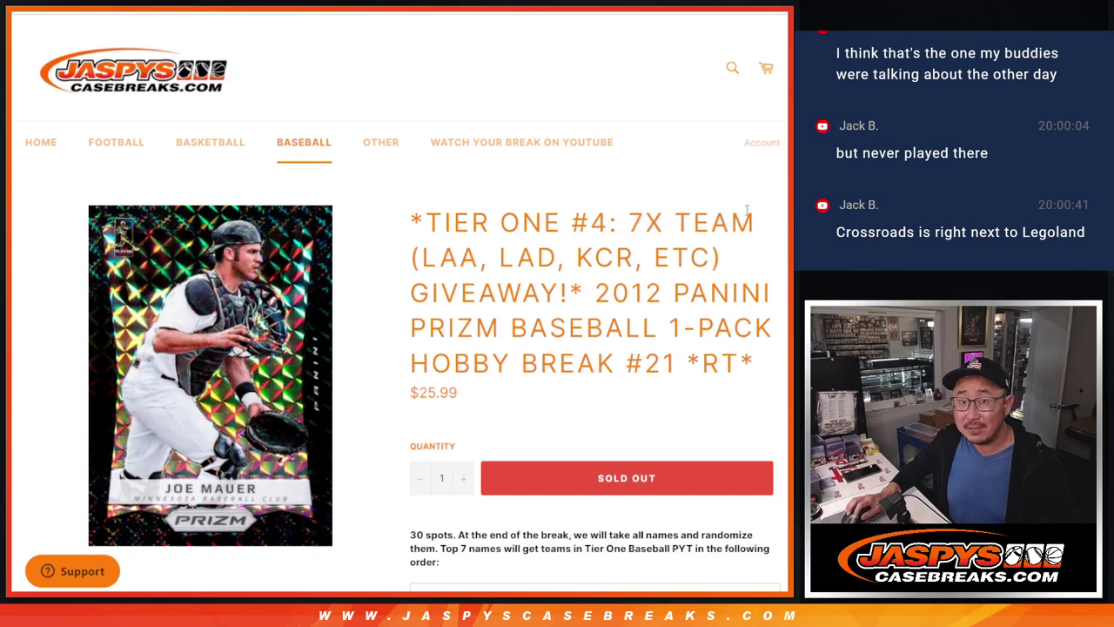
double_click(574, 228)
left_click(592, 225)
Highlight the seven-team giveaway order, then go to the List Randomizer holding the names.
scroll(669, 339, "down", 3)
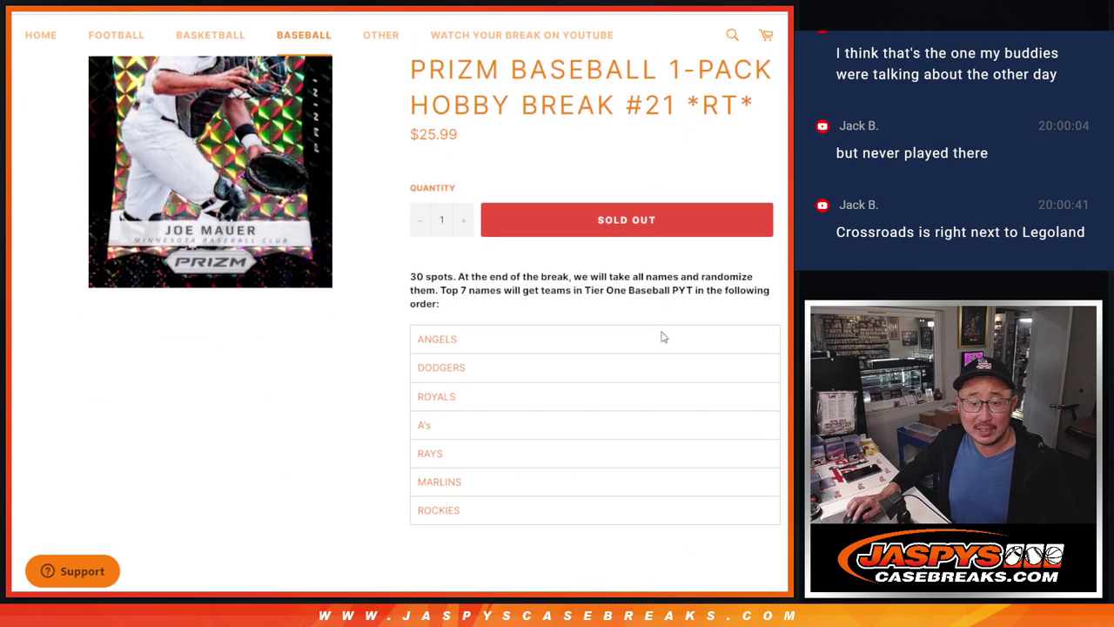
left_click_drag(440, 332, 455, 510)
left_click(601, 507)
scroll(601, 507, "up", 5)
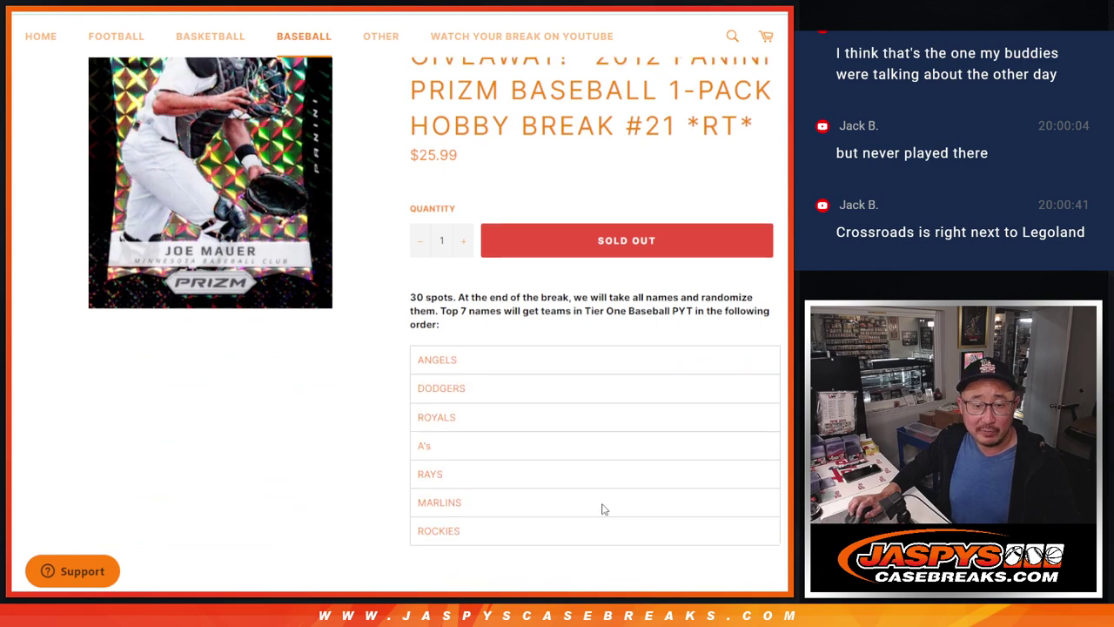
key("ctrl+Tab")
Look over the team list tab and roll the two dice on the Dice Roller.
scroll(296, 365, "up", 4)
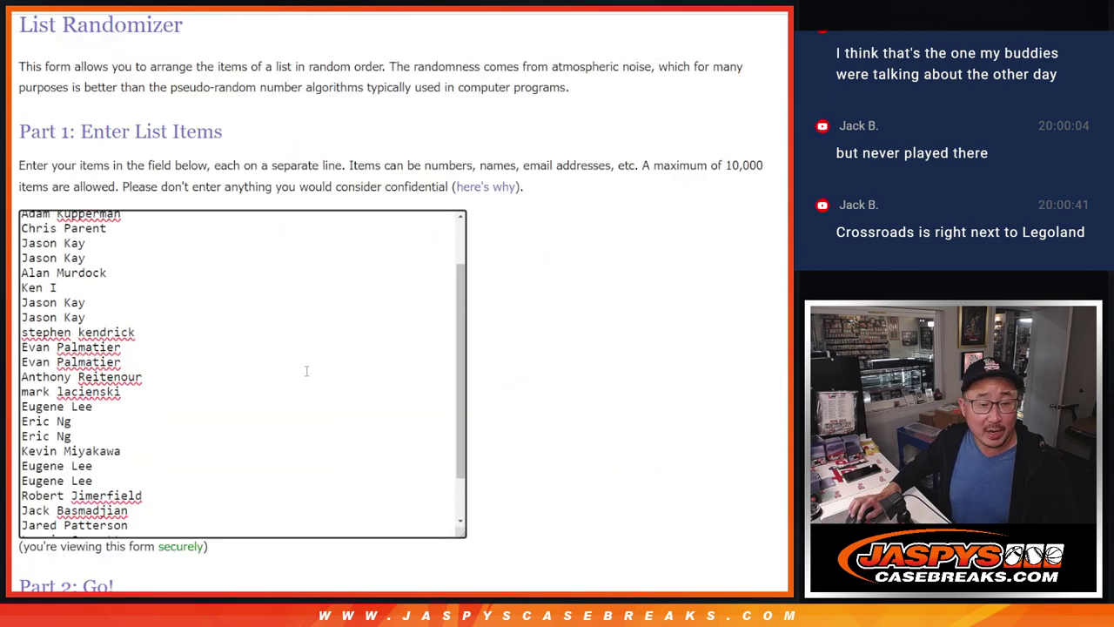
scroll(306, 368, "down", 4)
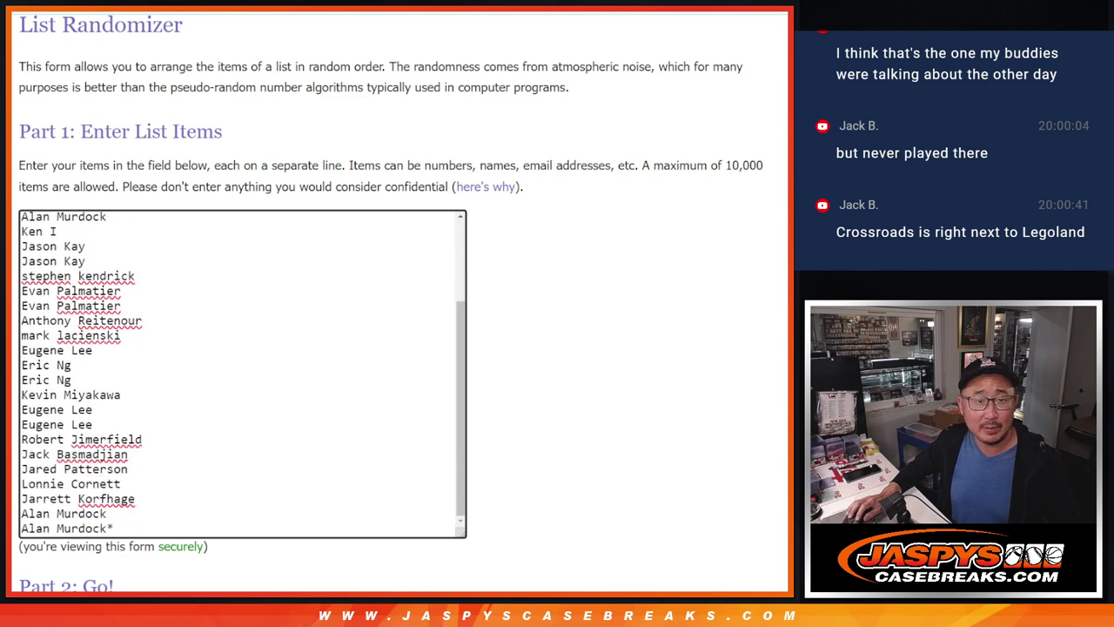
key("ctrl+Tab")
scroll(284, 440, "up", 10)
key("ctrl+Tab")
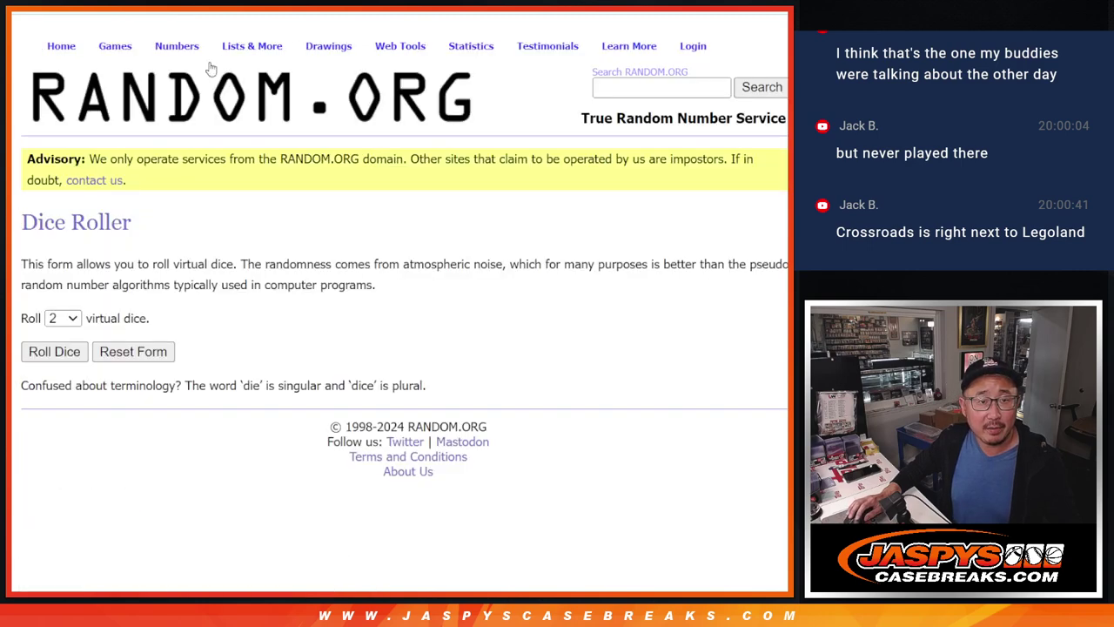
left_click(52, 351)
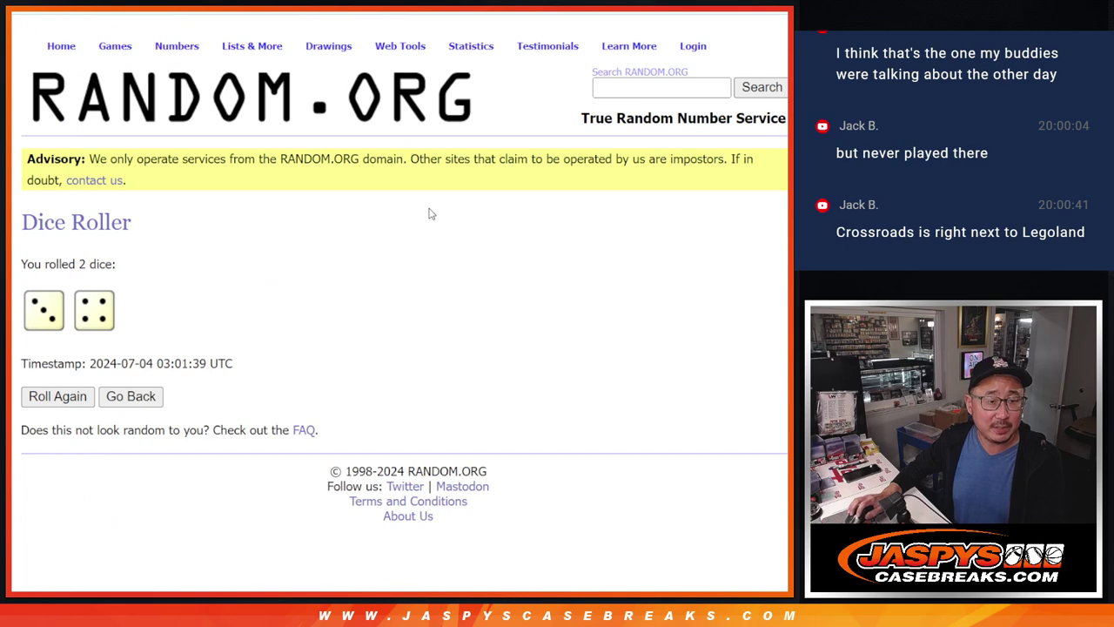
Shuffle the 30 names in the List Randomizer seven times.
key("ctrl+Tab")
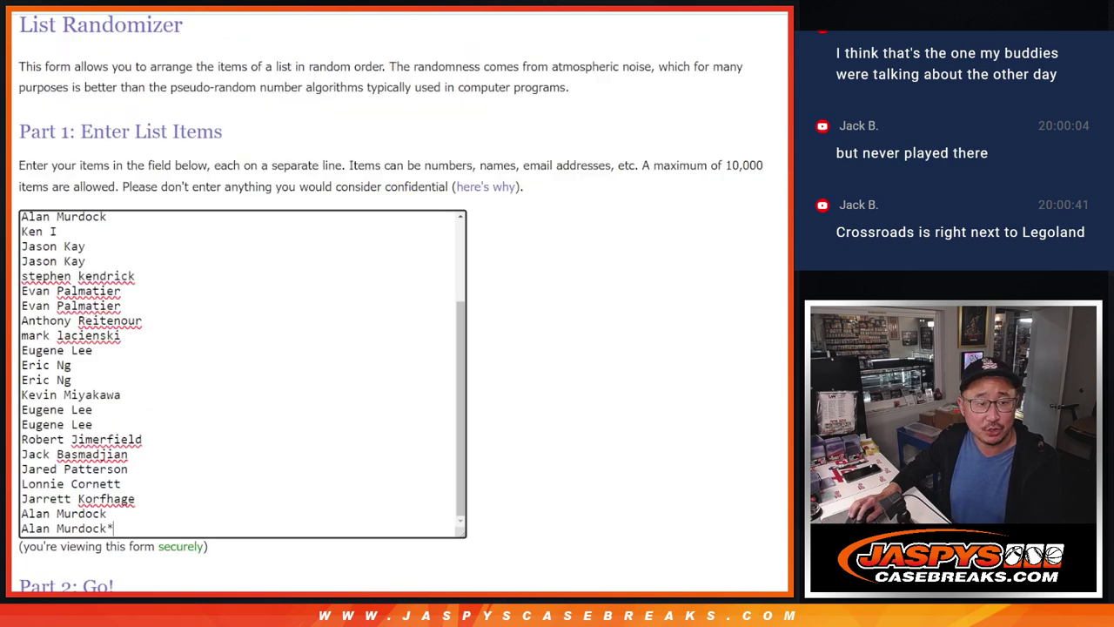
scroll(319, 404, "down", 5)
left_click(45, 478)
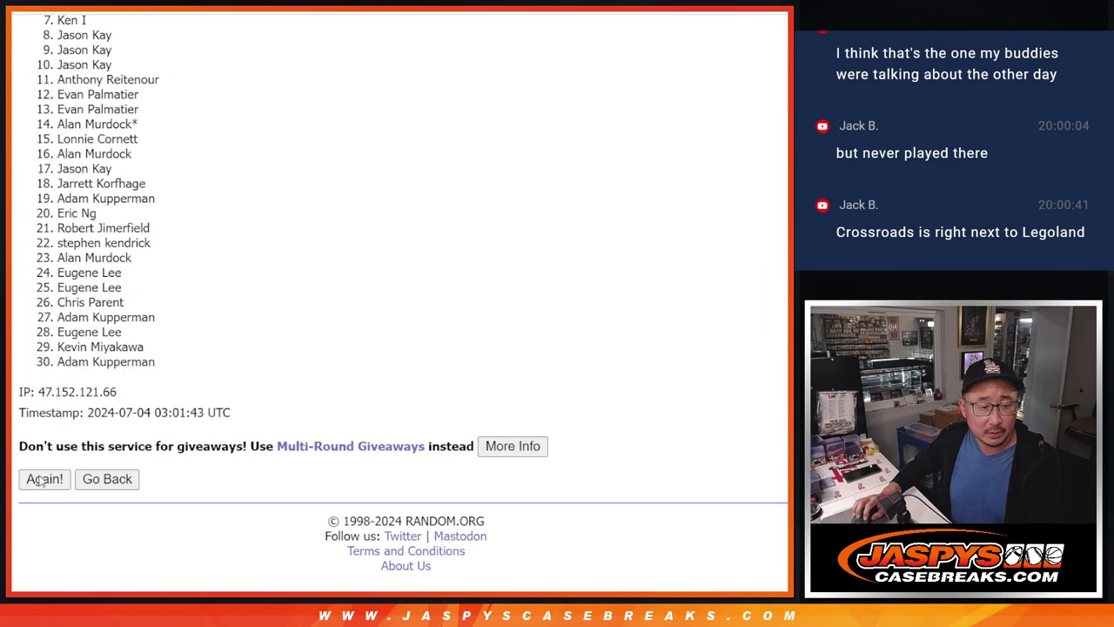
left_click(41, 479)
left_click(41, 479)
left_click(41, 480)
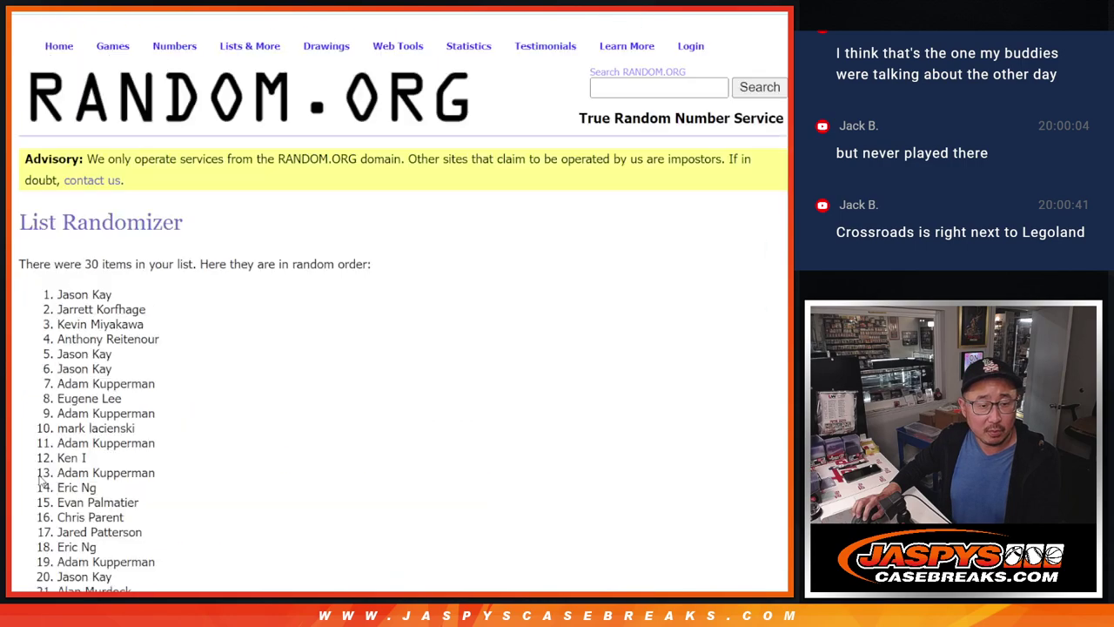
left_click(41, 480)
left_click(40, 479)
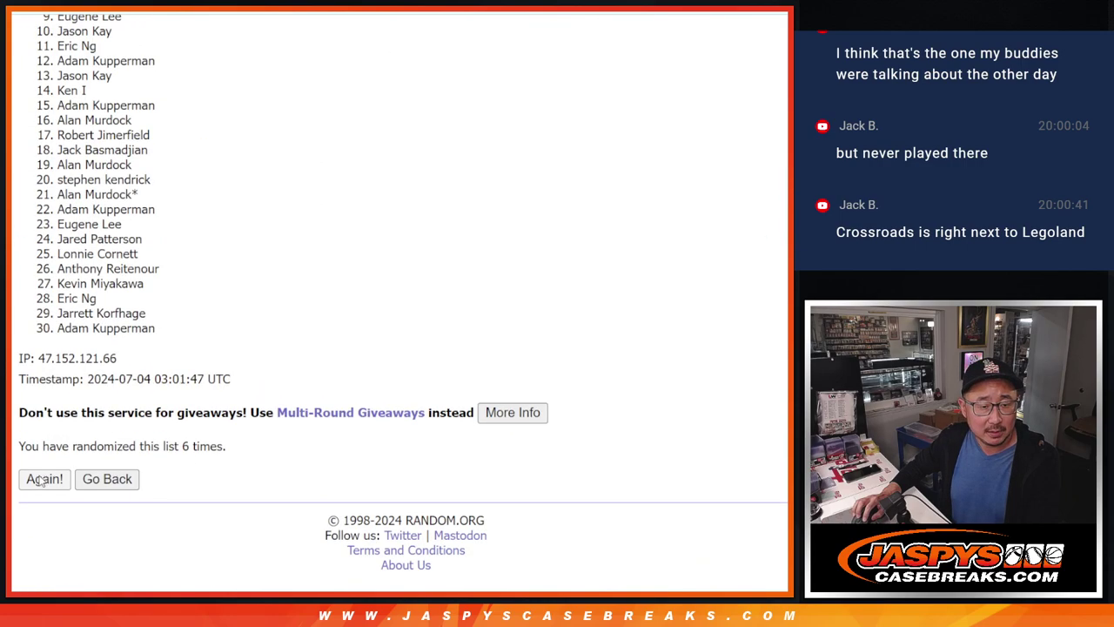
left_click(41, 480)
Paste the 30 randomized names into column A of Sheet1, then return to the results.
scroll(380, 343, "down", 5)
scroll(380, 343, "up", 2)
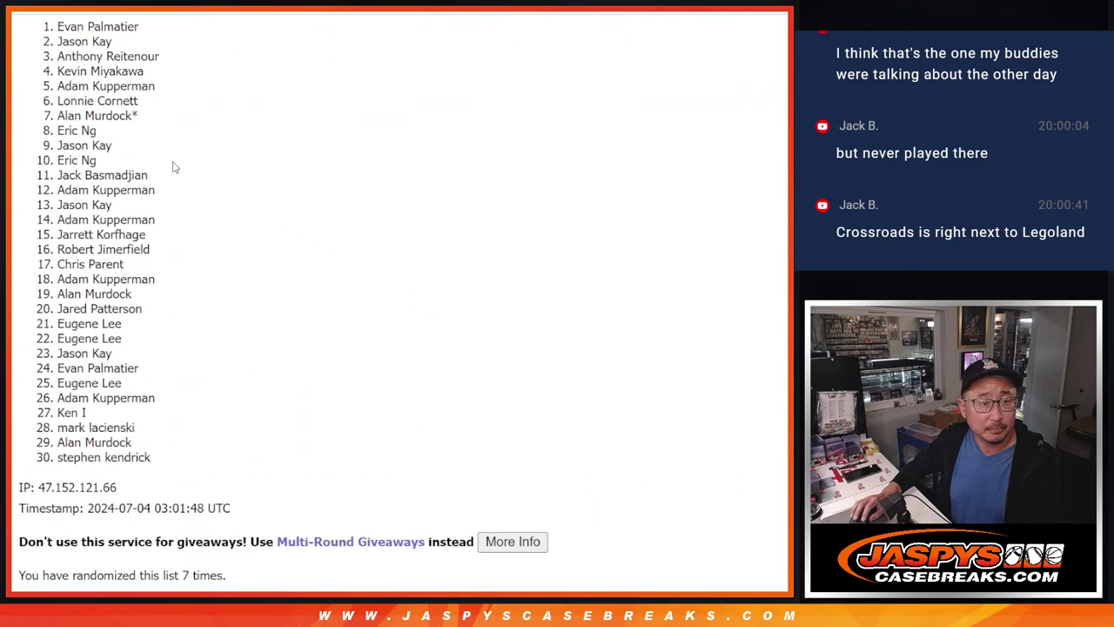
mouse_move(57, 26)
left_mouse_down()
mouse_move(98, 139)
mouse_move(83, 429)
mouse_move(149, 450)
left_mouse_up()
key("ctrl+c")
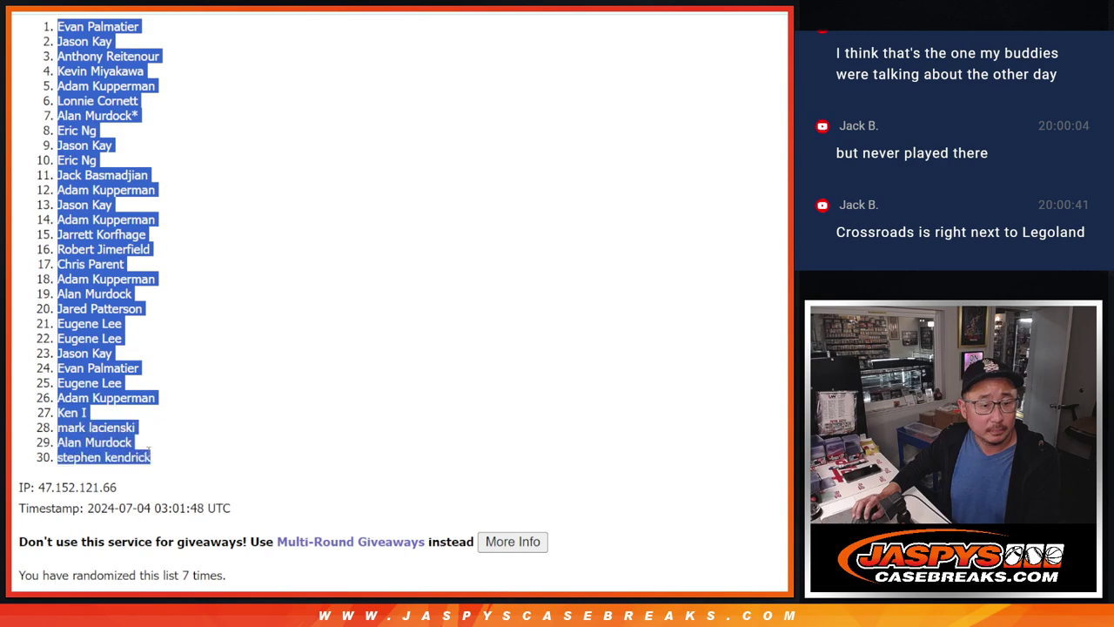
key("alt+Tab")
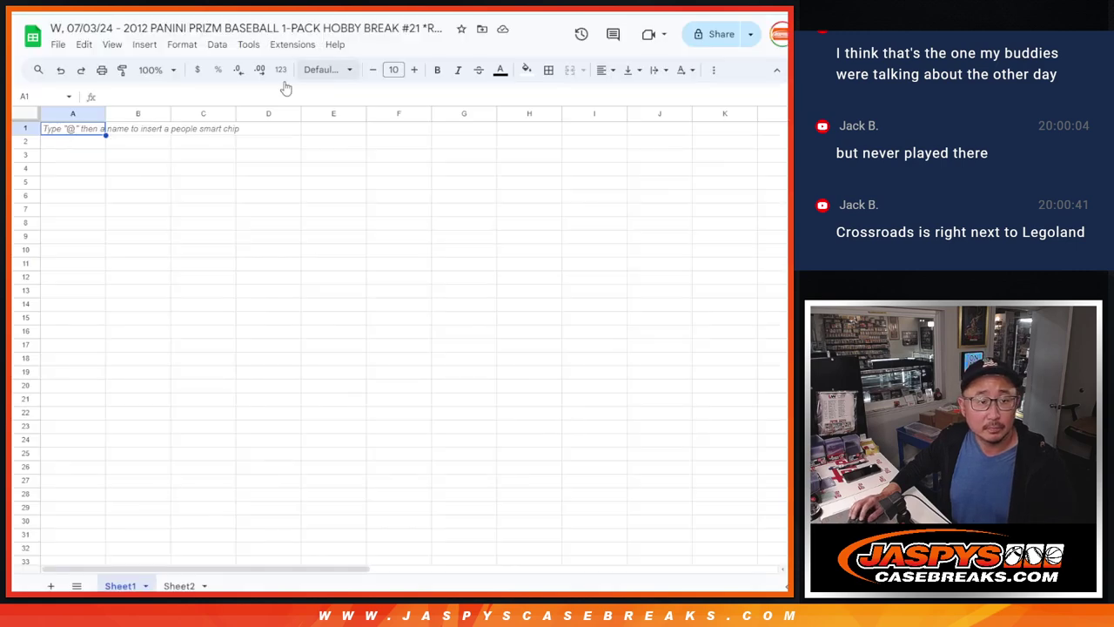
key("ctrl+v")
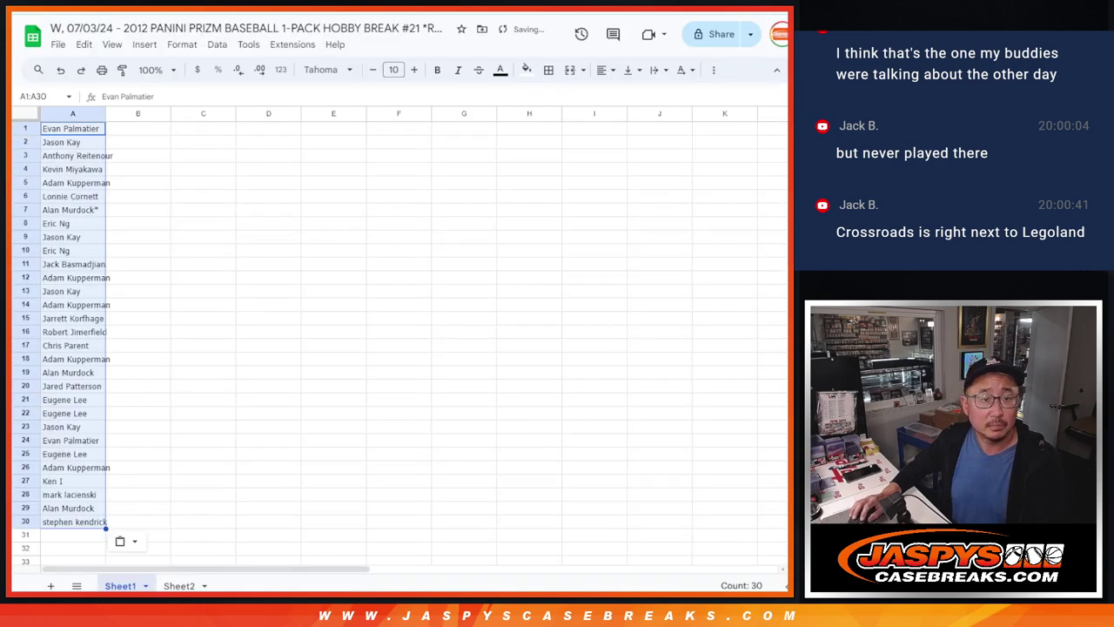
key("alt+Tab")
key("alt+Tab")
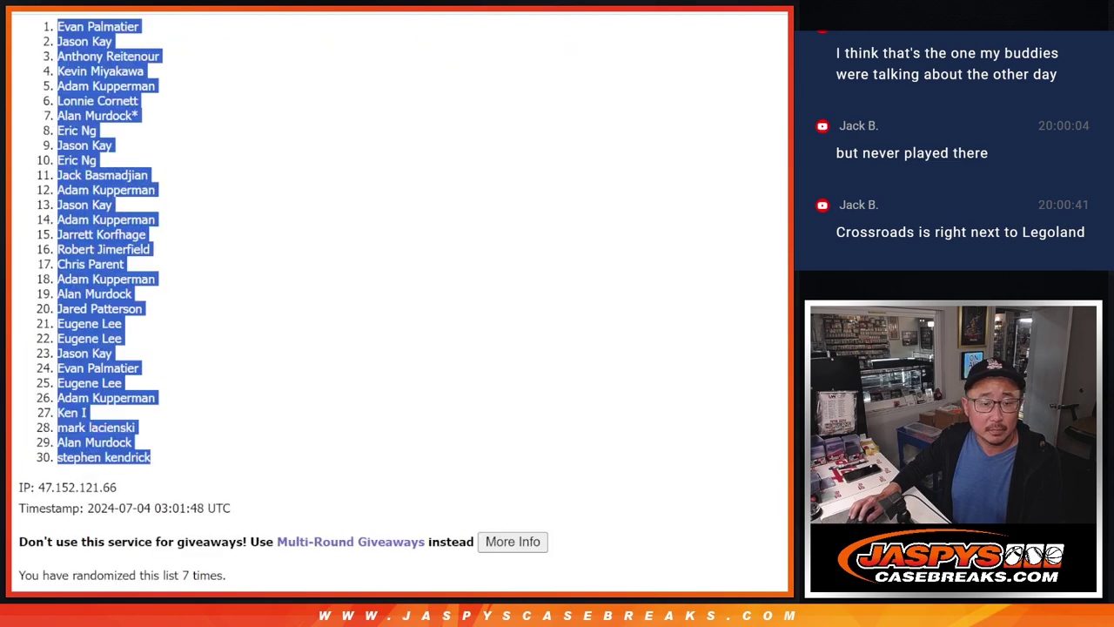
key("alt+Tab")
Shuffle the 30 MLB teams seven times and select the whole list, Boston Red Sox through St. Louis Cardinals.
scroll(596, 243, "down", 1)
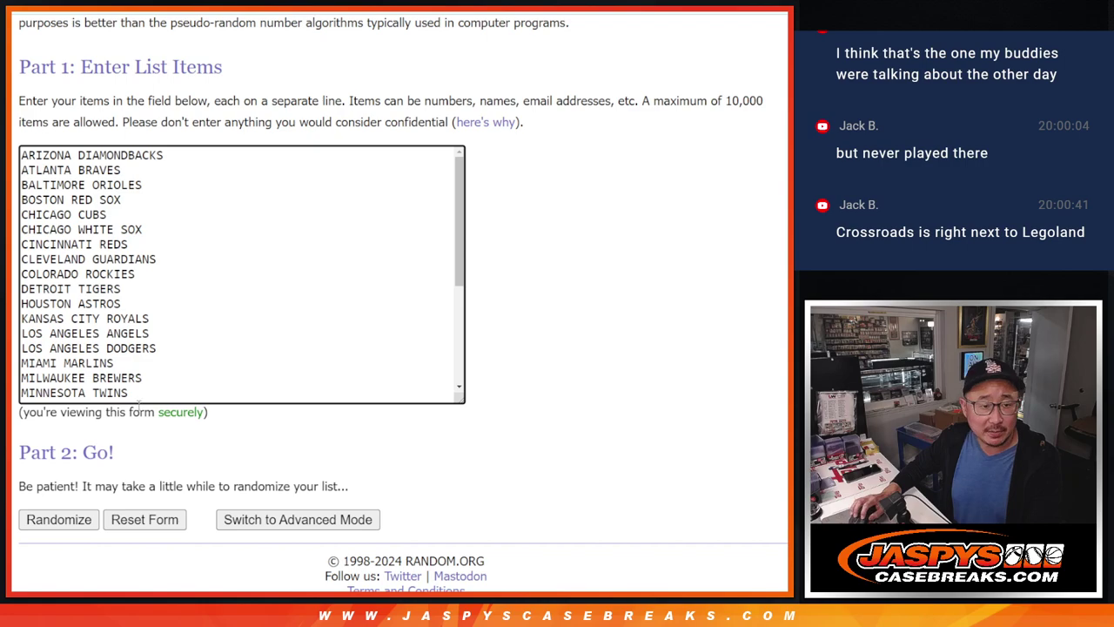
left_click(47, 522)
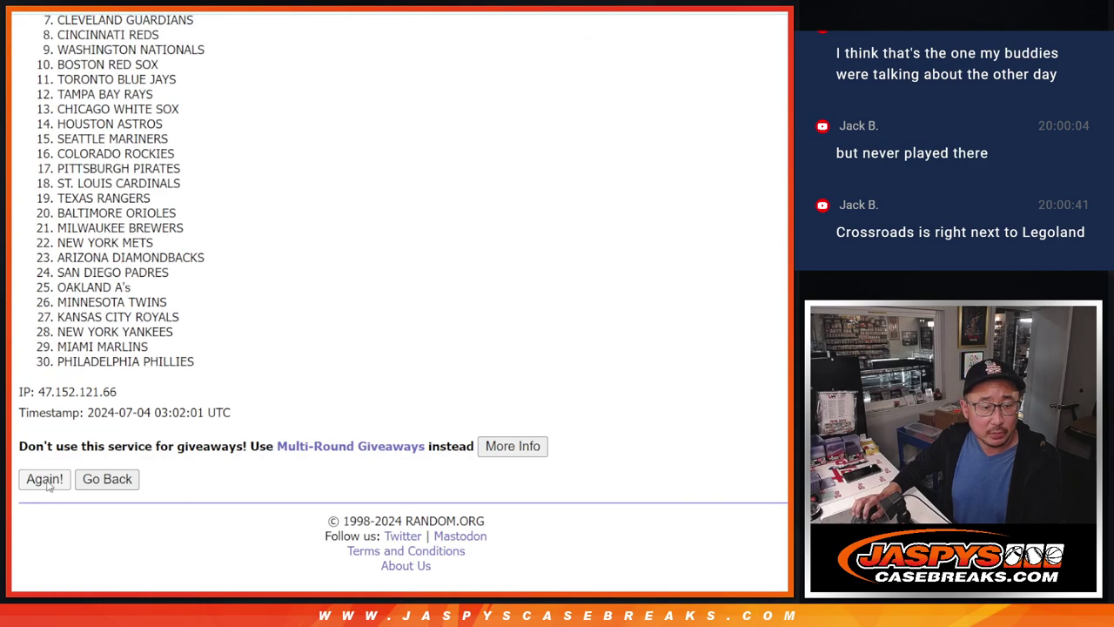
left_click(45, 485)
left_click(40, 485)
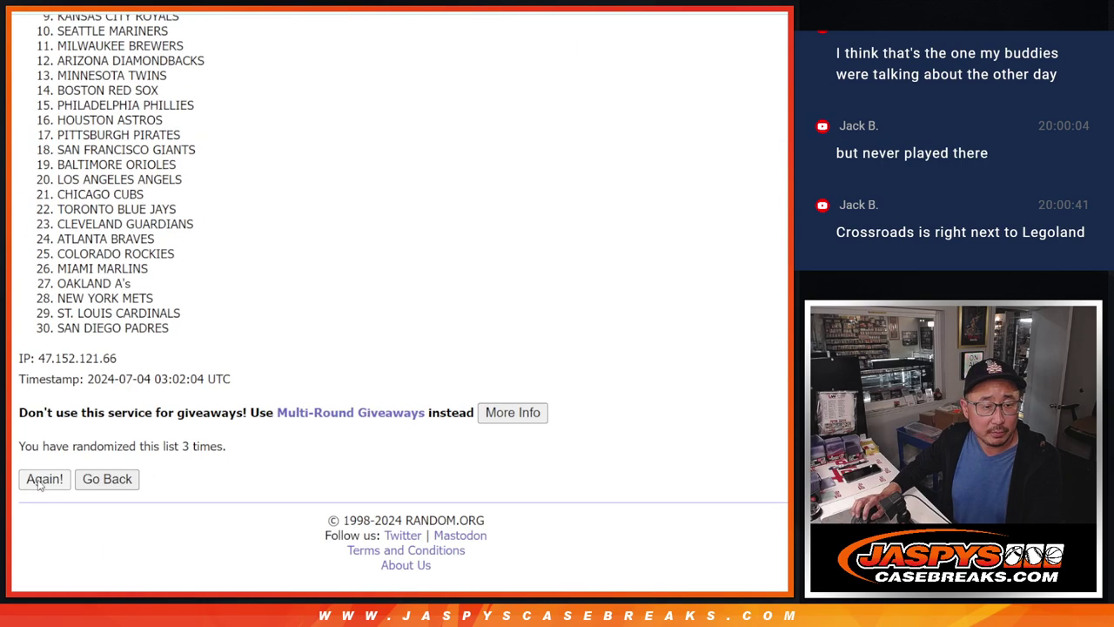
left_click(39, 485)
left_click(39, 485)
left_click(40, 485)
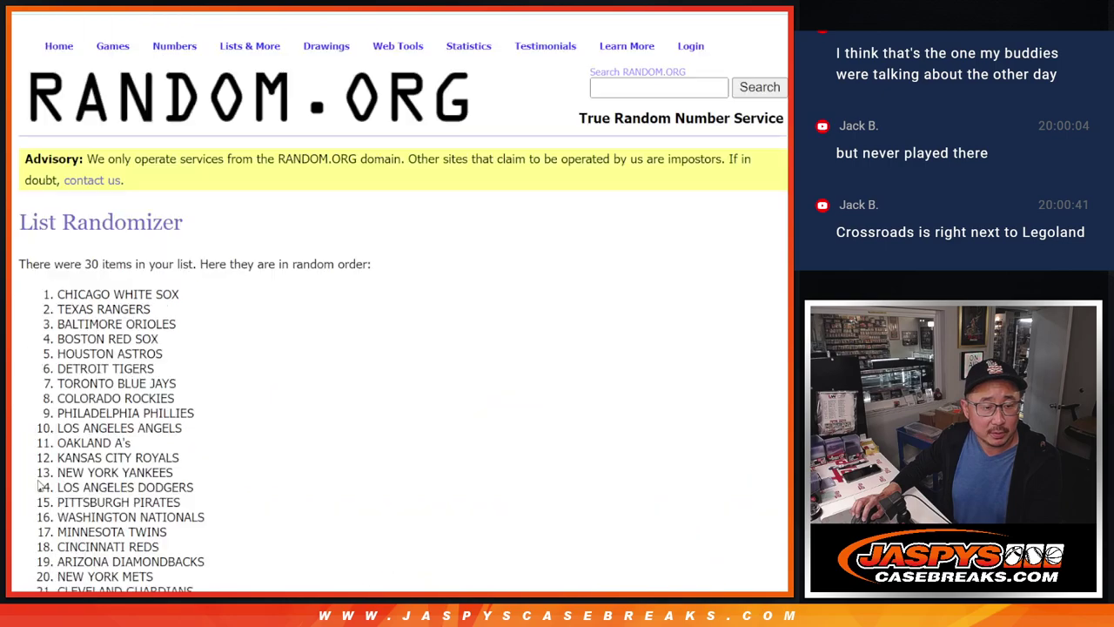
left_click(40, 484)
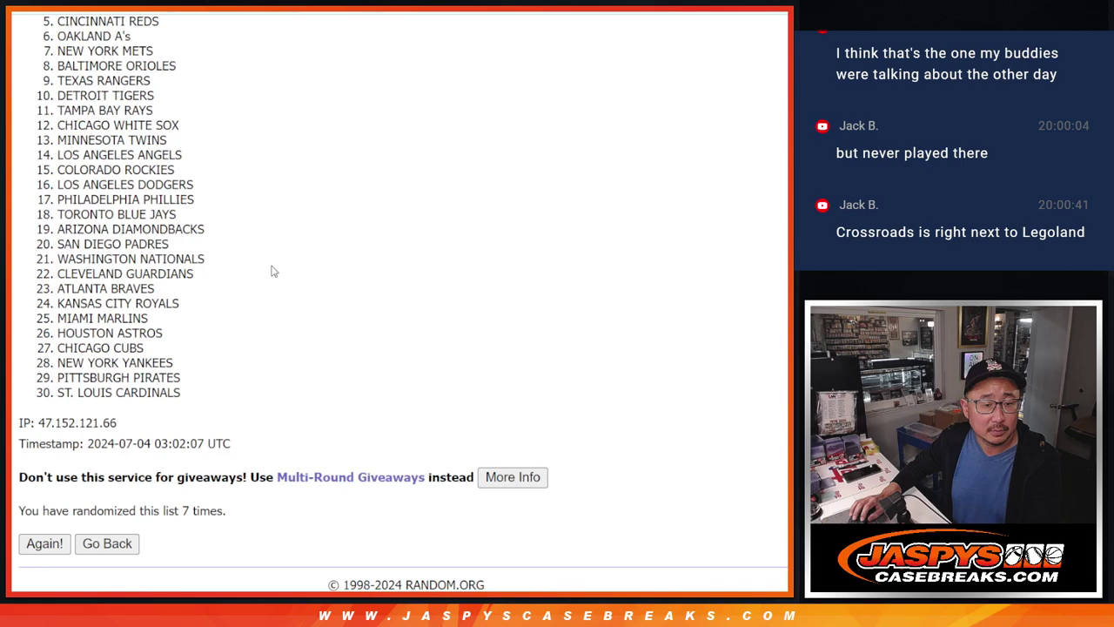
scroll(206, 183, "up", 1)
mouse_move(63, 26)
left_mouse_down()
mouse_move(200, 423)
mouse_move(199, 458)
left_mouse_up()
key("ctrl+c")
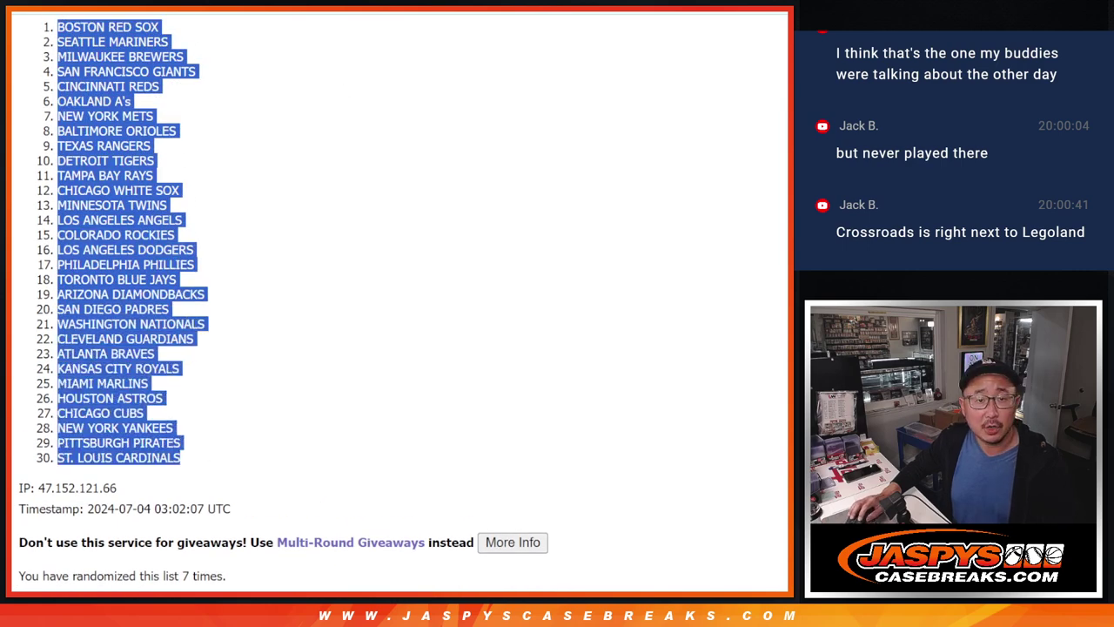
Paste the shuffled teams into B1 and set the whole sheet to Commissioner, size 12.
key("alt+Tab")
left_click(139, 129)
key("ctrl+v")
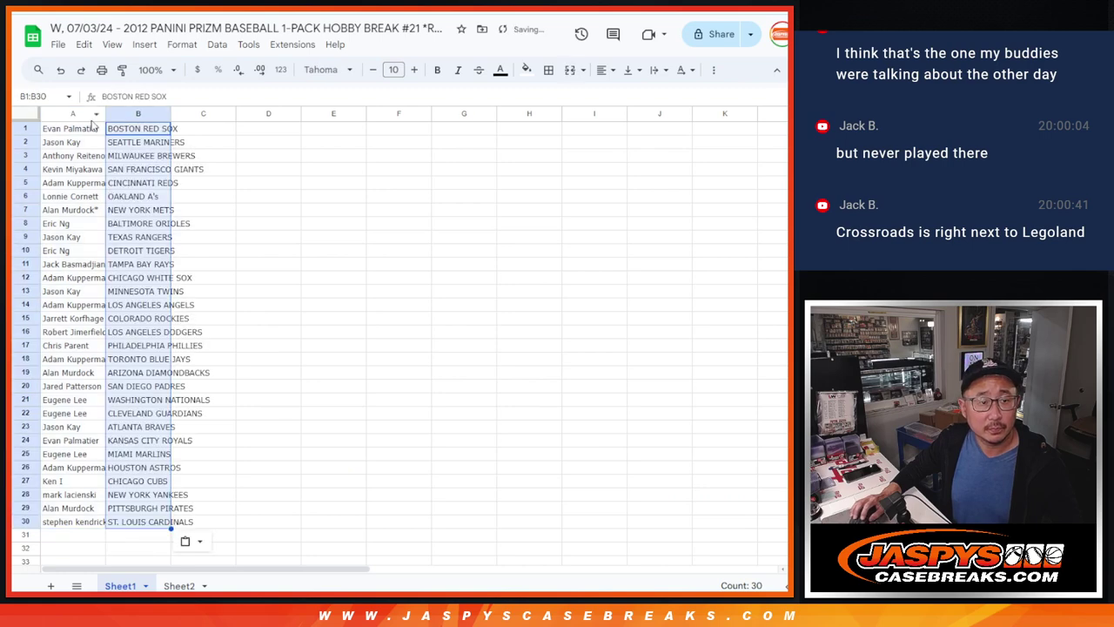
key("ctrl+a")
left_click(326, 70)
left_click(352, 199)
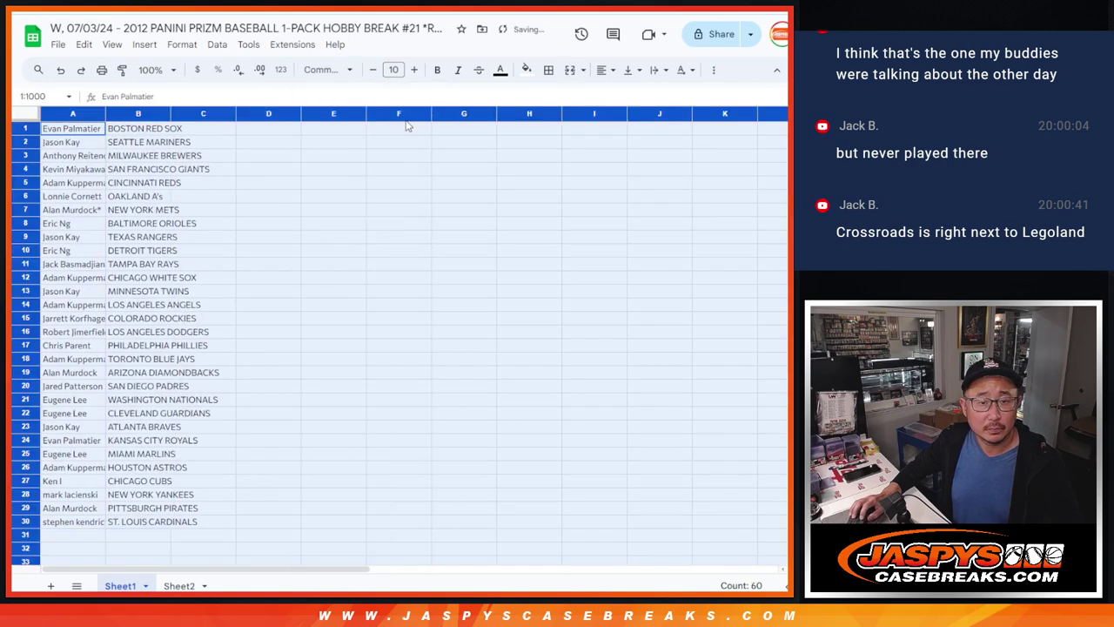
left_click(394, 69)
type("12")
key("Return")
Zoom to 150%, auto-fit columns A and B, and review rows 1–15 and 16–30.
left_click(165, 75)
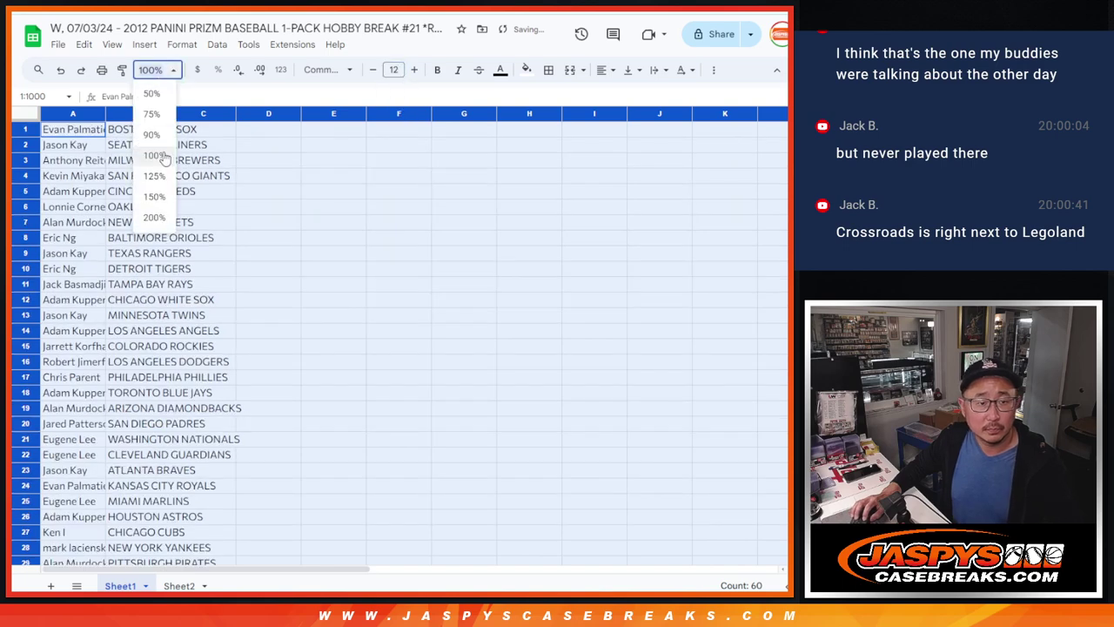
left_click(160, 195)
double_click(153, 119)
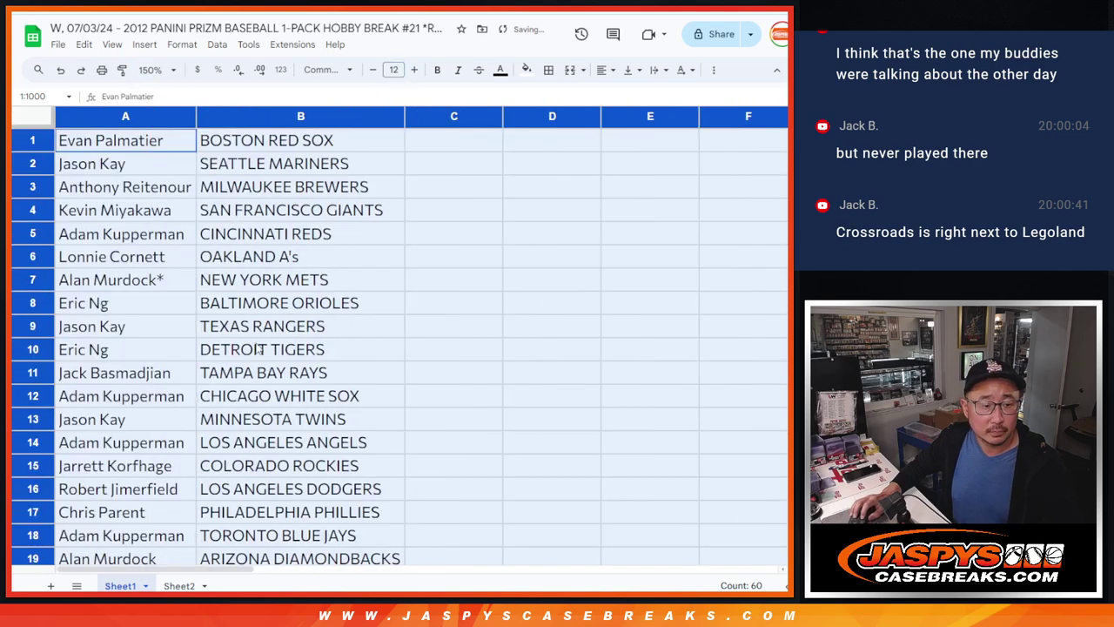
left_click(237, 468, "shift")
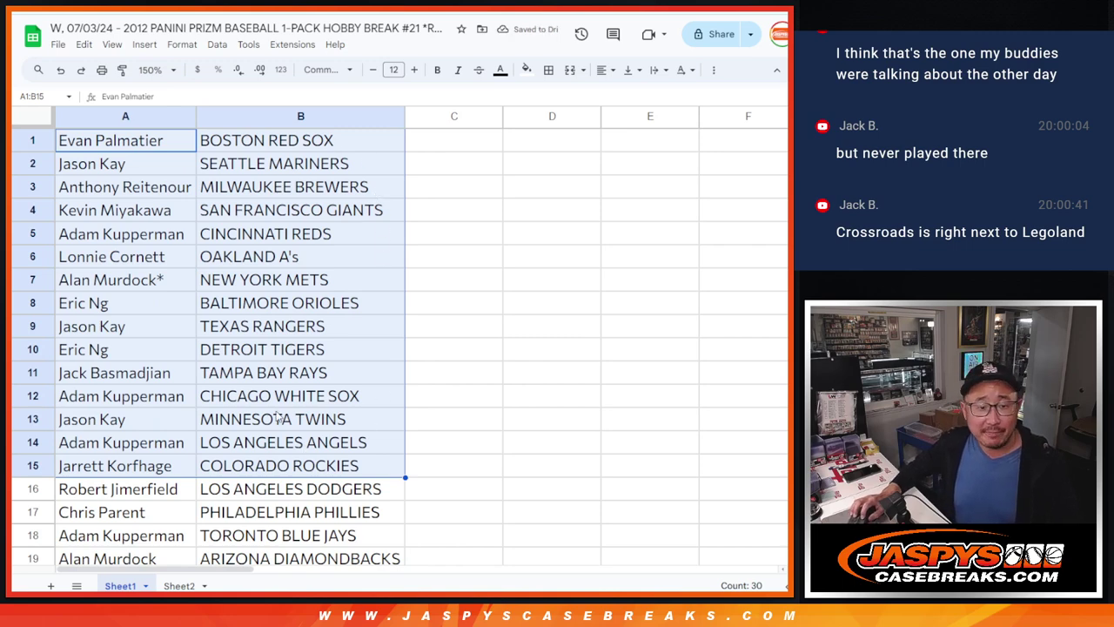
scroll(336, 421, "down", 4)
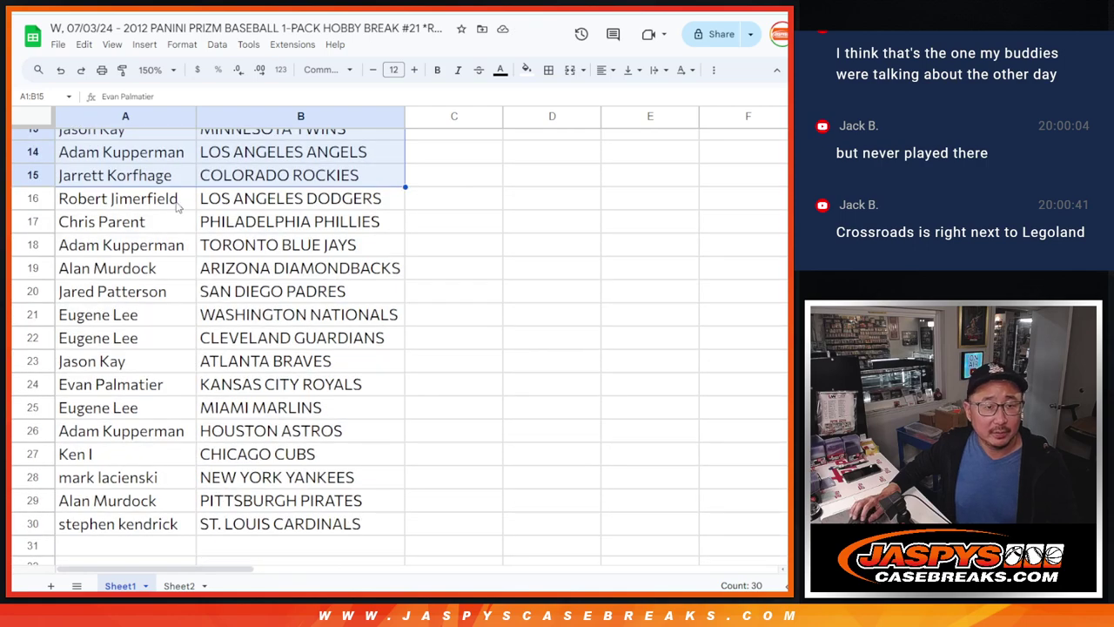
left_click(176, 202)
left_click(248, 520, "shift")
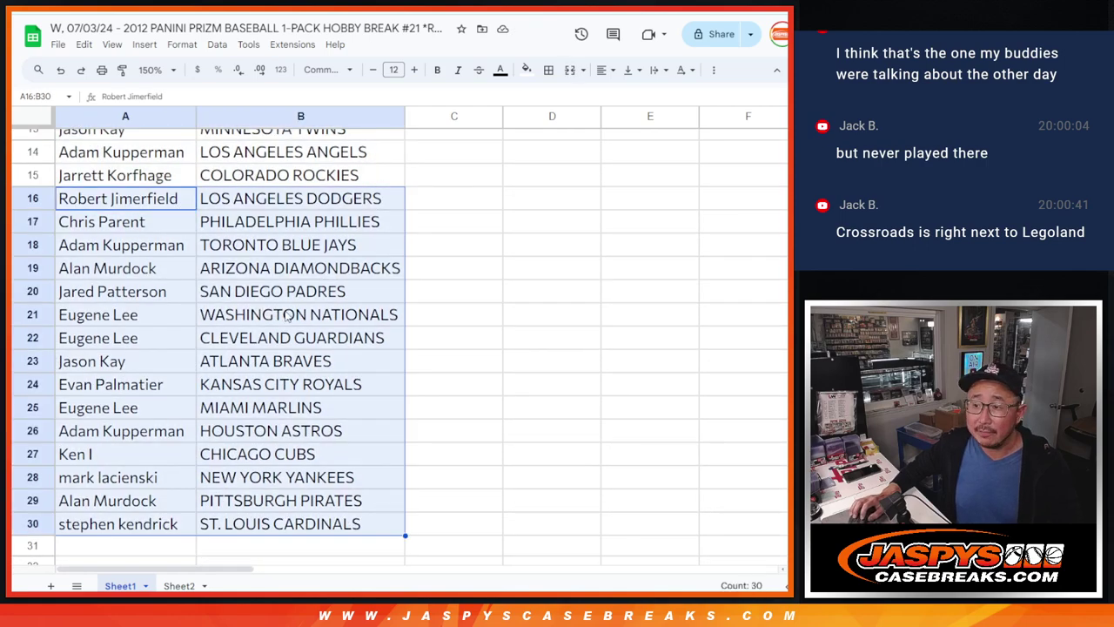
scroll(485, 290, "up", 4)
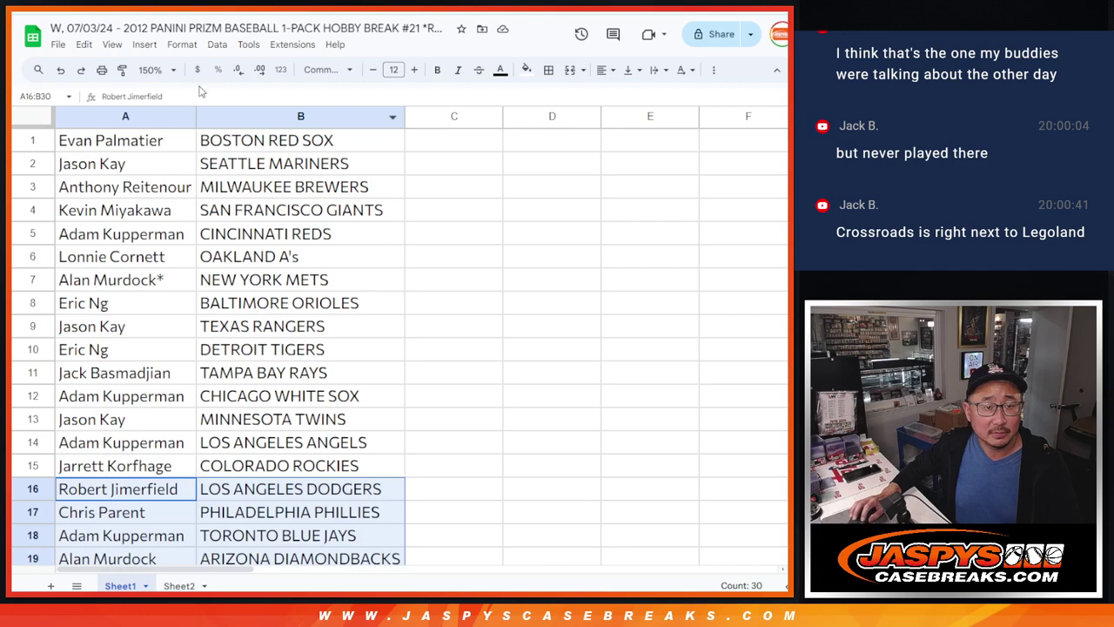
left_click(153, 70)
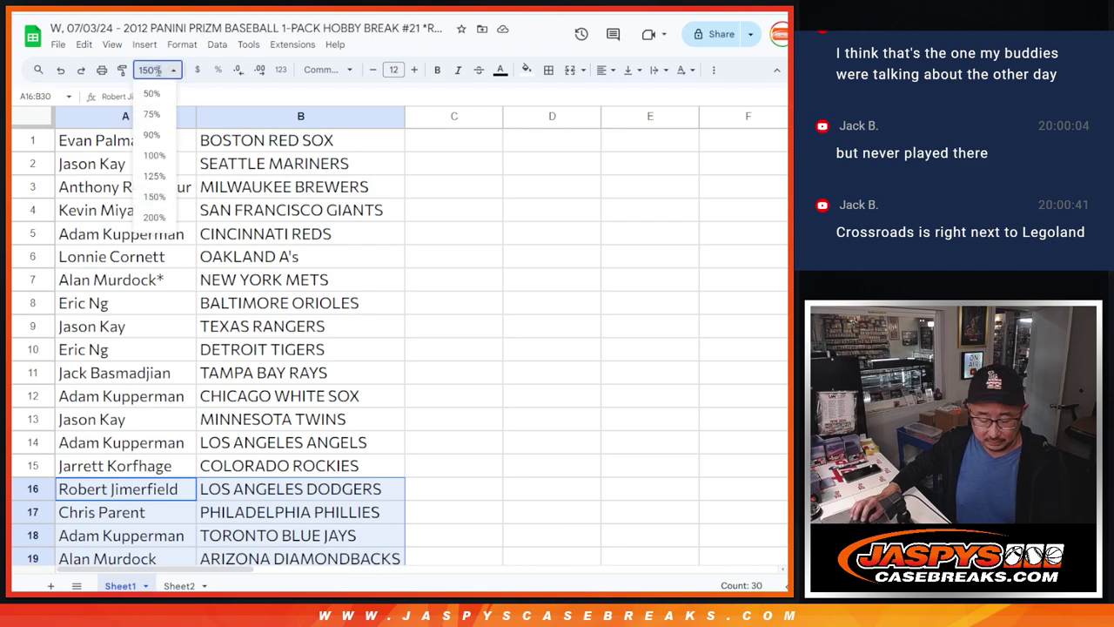
type("88")
Zoom back out and sort the sheet A to Z by the team column B.
key("Return")
left_click(182, 112)
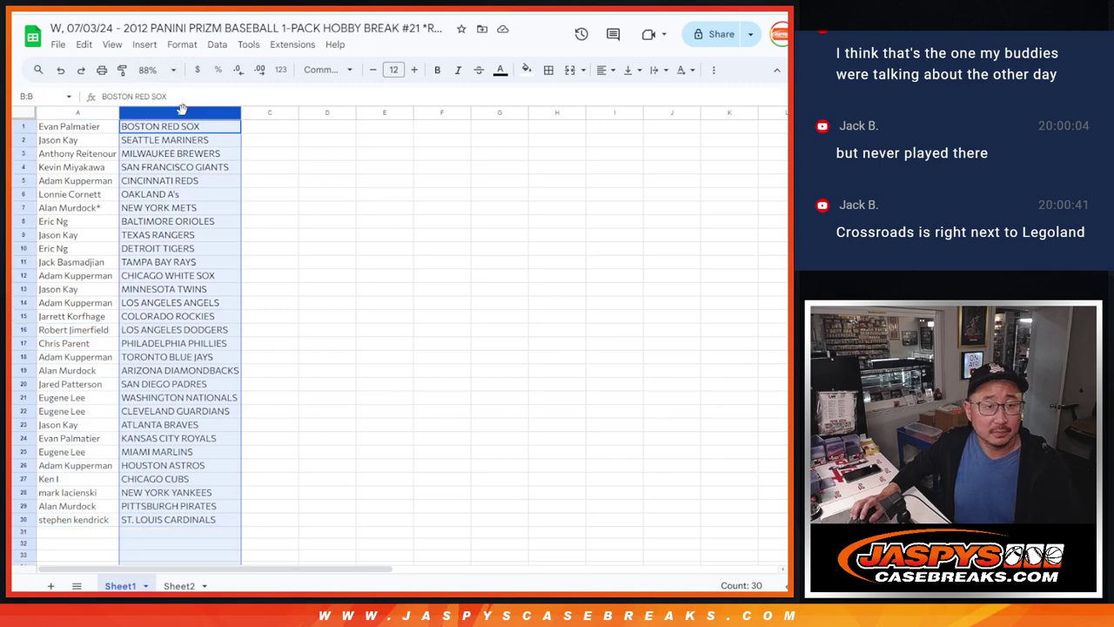
right_click(183, 112)
left_click(248, 384)
Apply all borders to the A1:B30 name-and-team table.
left_click(98, 129)
key("ctrl+a")
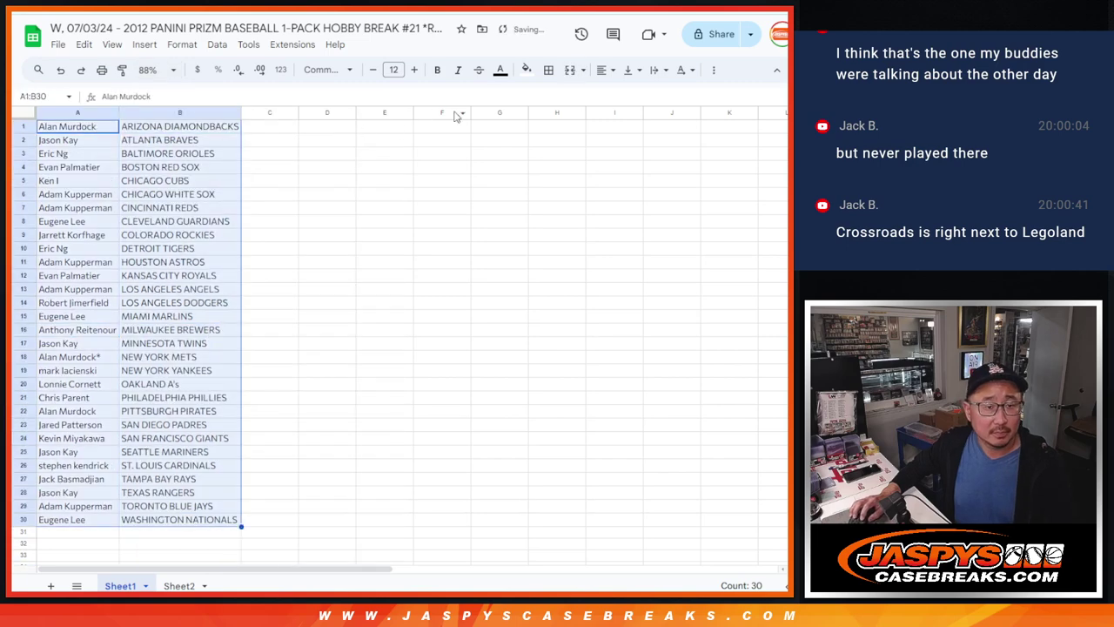
left_click(549, 70)
left_click(550, 100)
Set print settings to portrait with the workbook title shown, then continue to the printer.
left_click(102, 70)
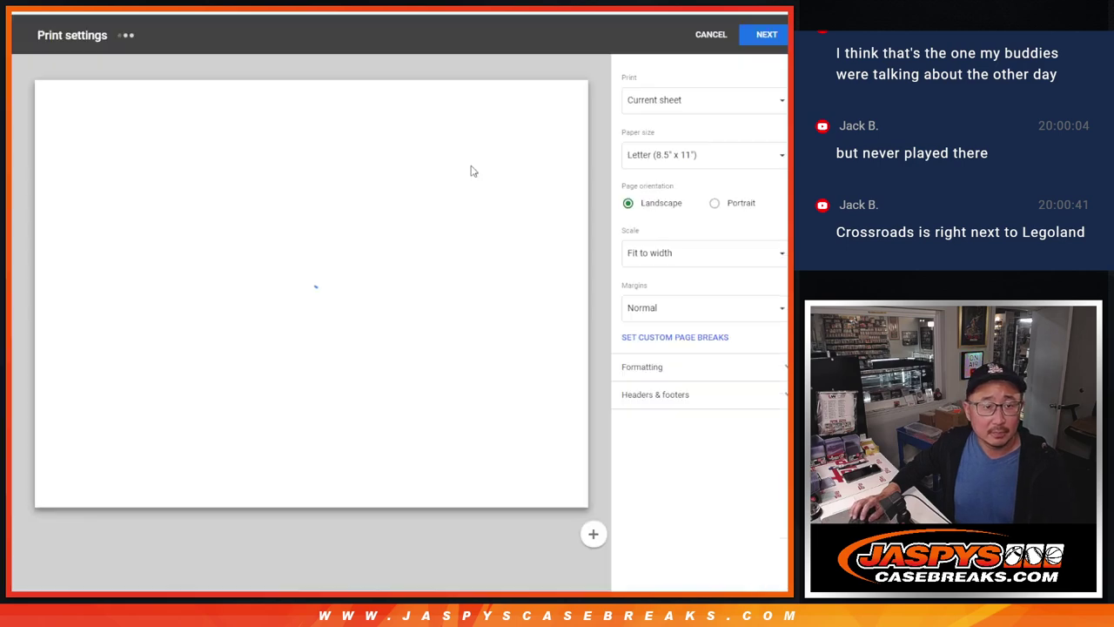
left_click(729, 205)
left_click(693, 394)
left_click(657, 444)
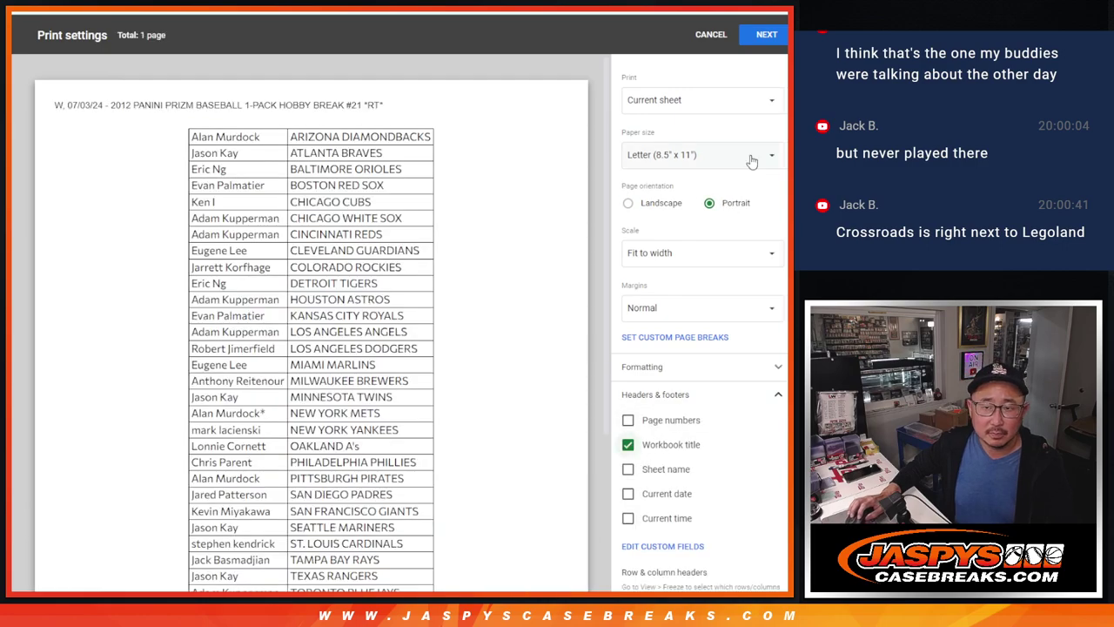
left_click(767, 41)
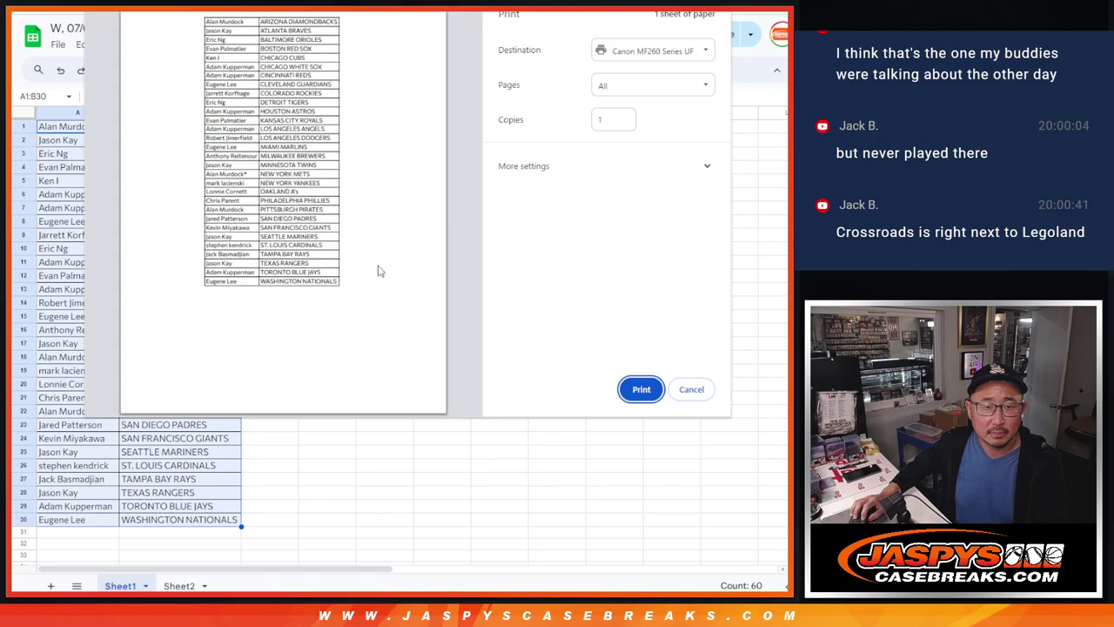
Print the sorted, bordered name-and-team table.
key("Return")
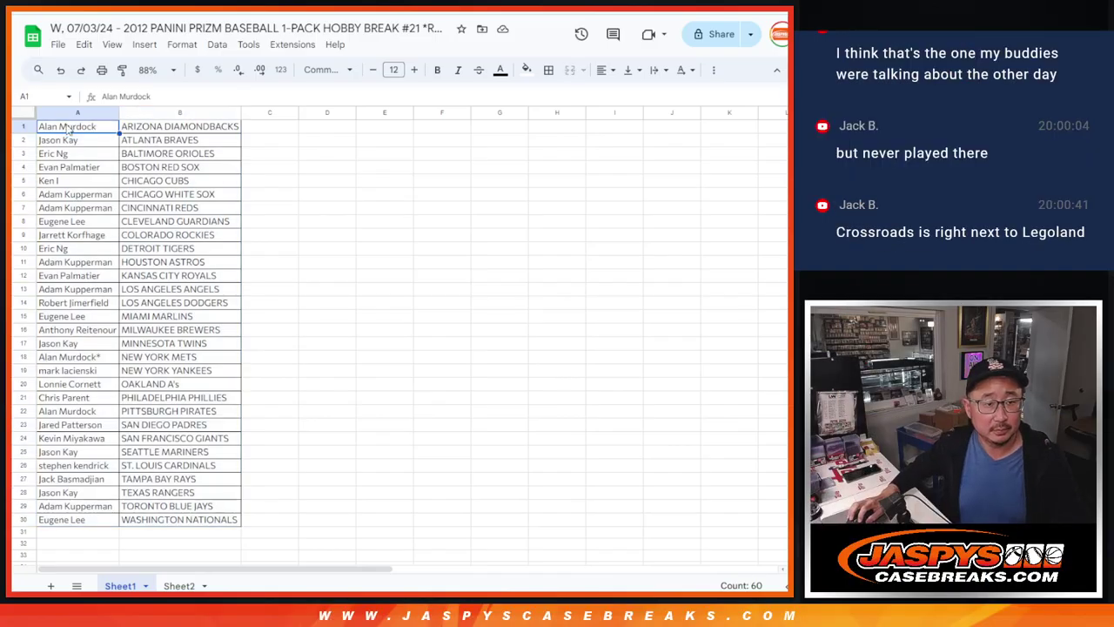
Select the 30 names in A1:A30, view Sheet2 at 150% zoom, and switch to random.org.
left_click(98, 523, "shift")
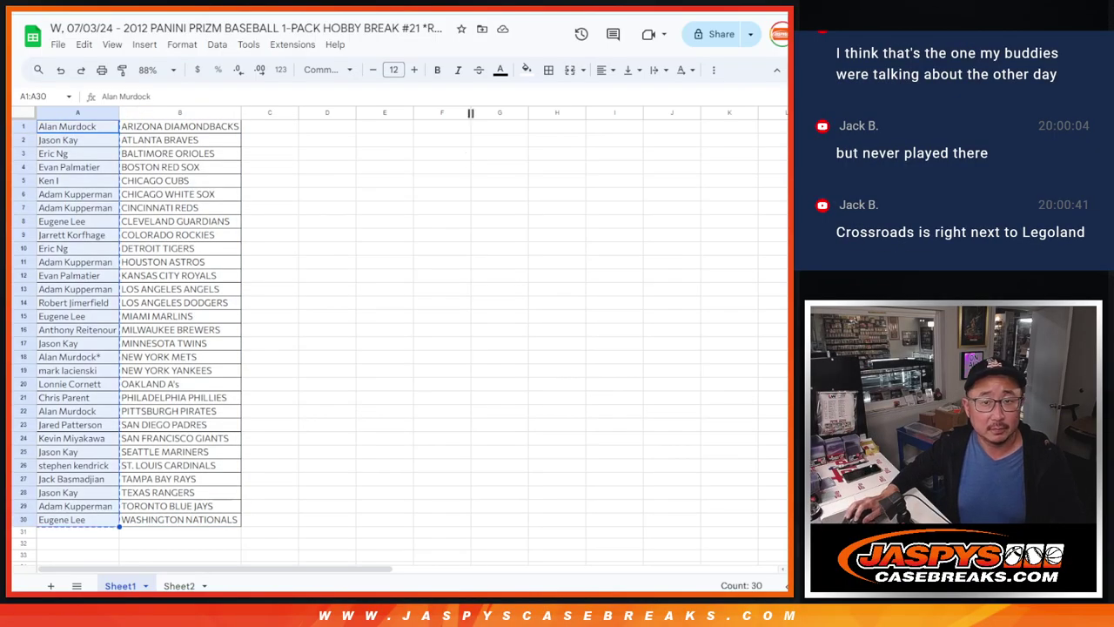
left_click(193, 584)
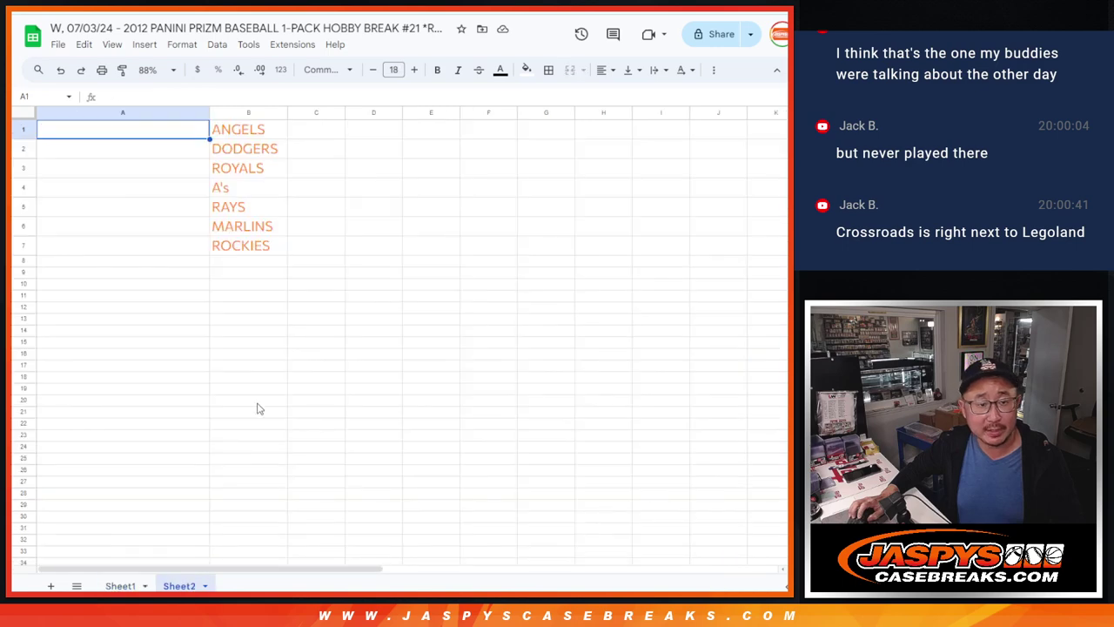
left_click(170, 70)
left_click(164, 198)
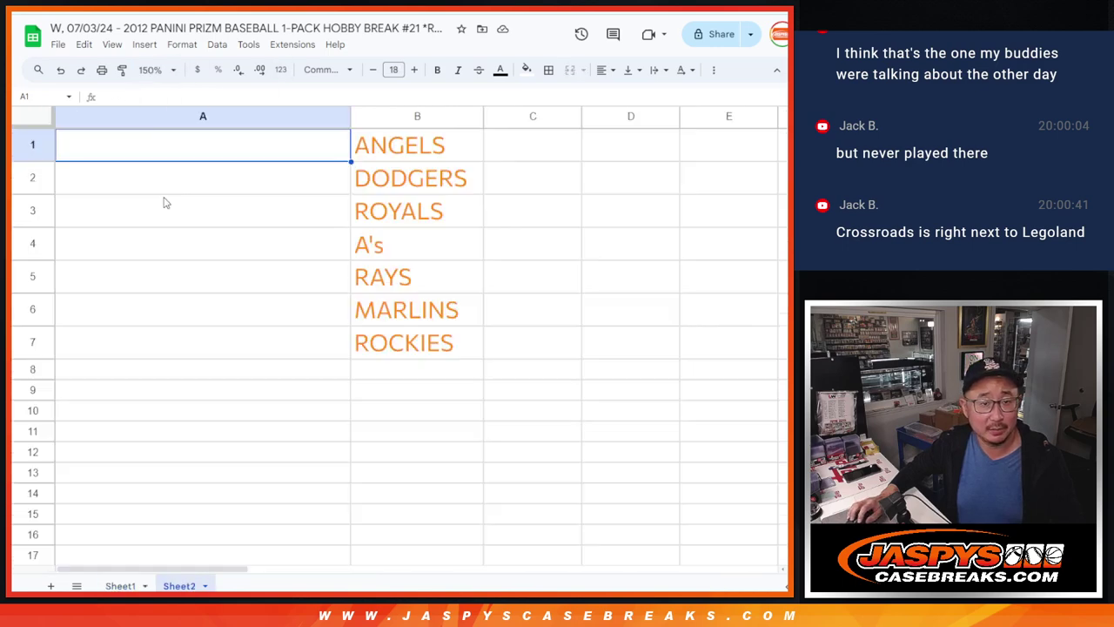
key("ctrl+Tab")
key("ctrl+Tab")
Paste the 30 names into the List Randomizer and roll the two dice for 6 and 5.
left_click(368, 408)
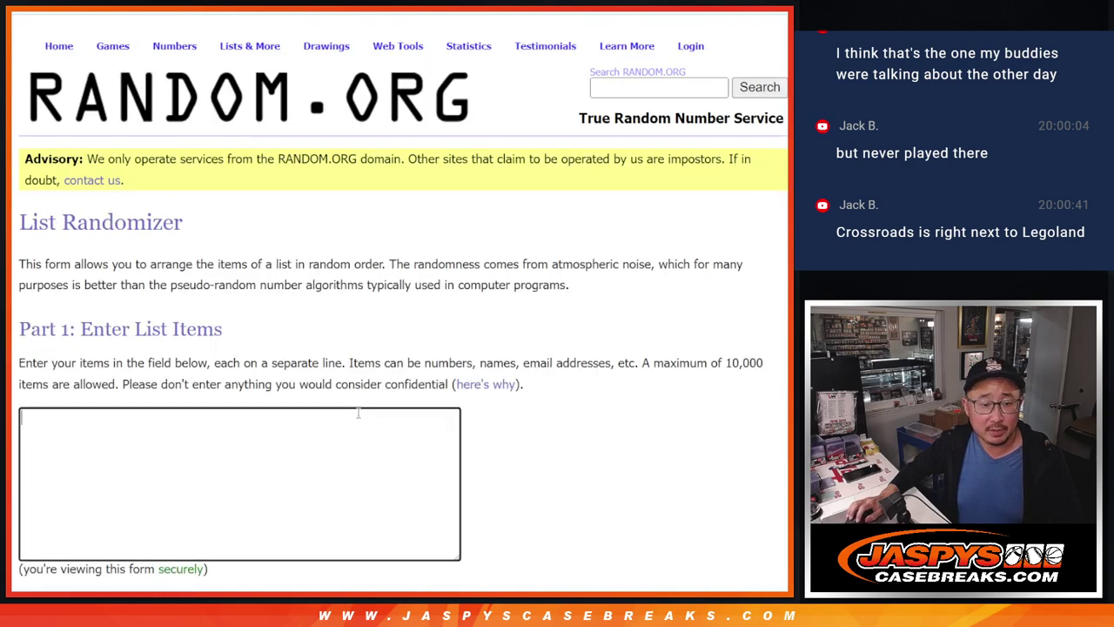
key("ctrl+v")
scroll(381, 463, "up", 10)
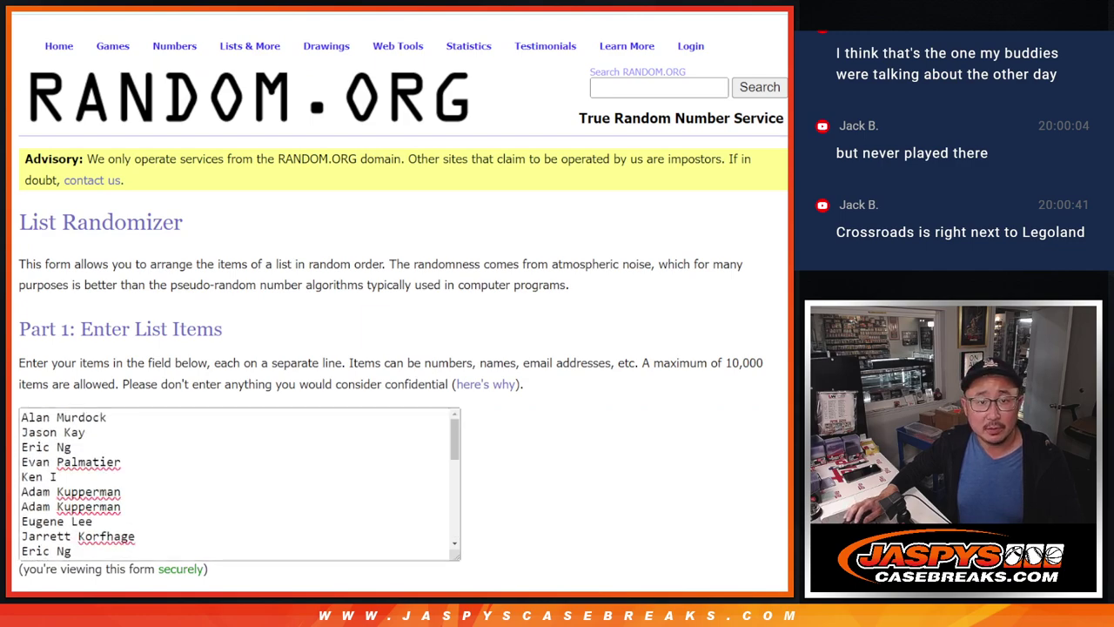
key("ctrl+Tab")
key("ctrl+Tab")
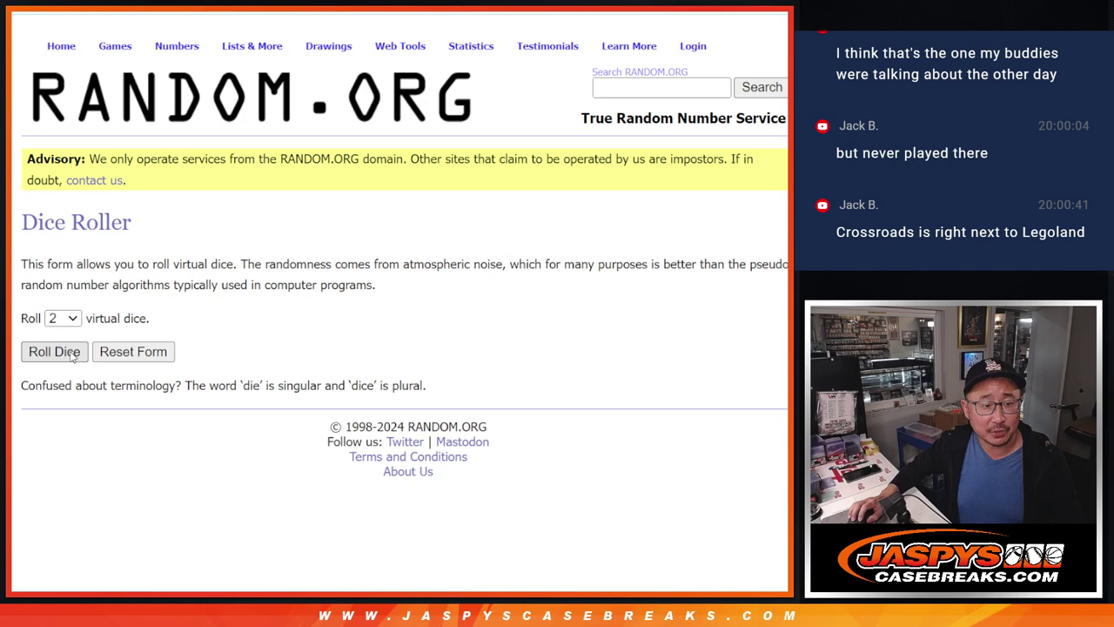
left_click(71, 352)
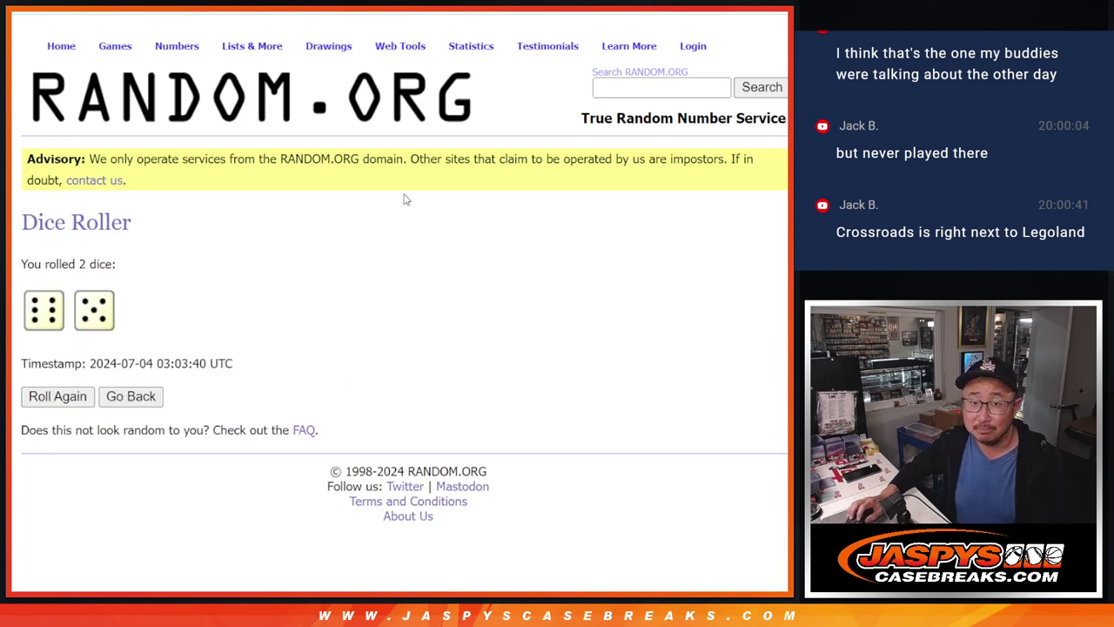
Return to the List Randomizer and shuffle the 30 names 11 times.
key("ctrl+shift+Tab")
key("ctrl+Tab")
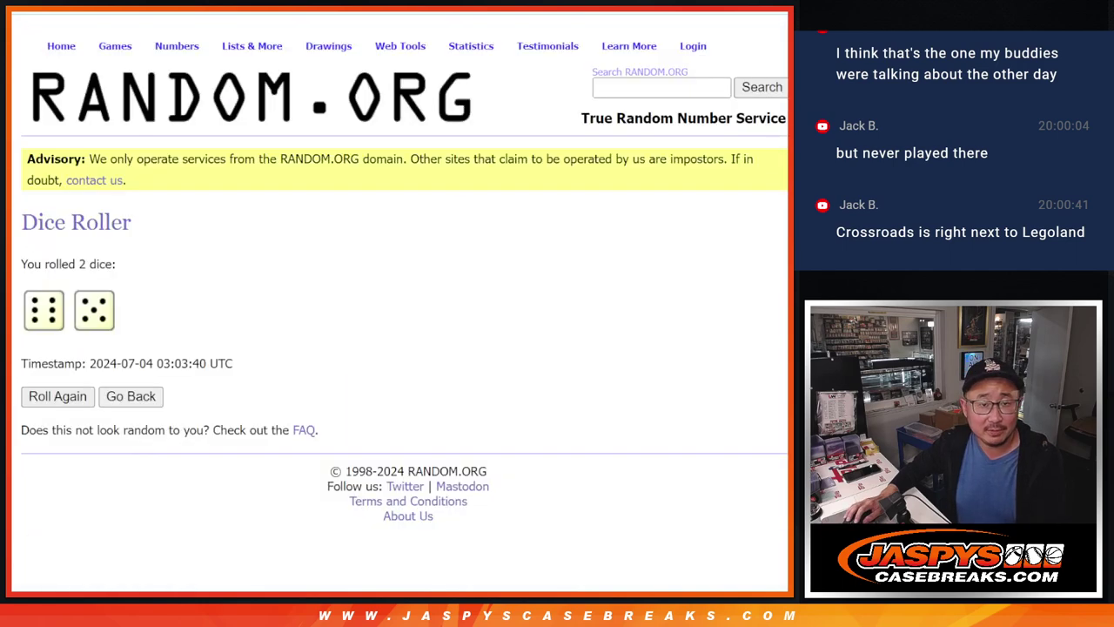
key("ctrl+Tab")
scroll(641, 224, "down", 3)
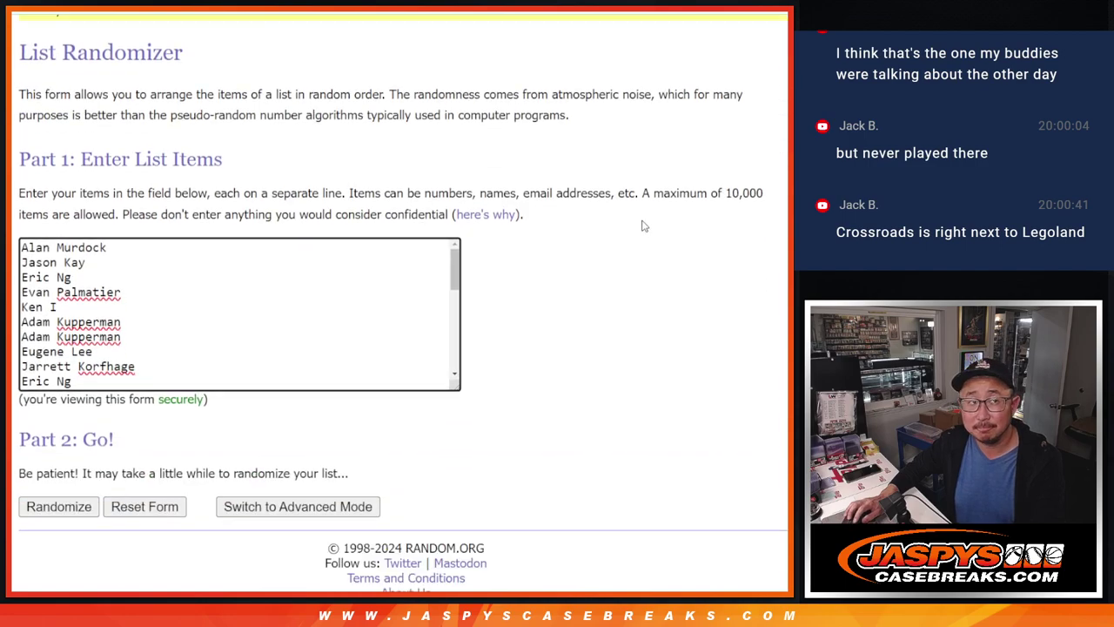
left_click(33, 488)
scroll(33, 488, "down", 10)
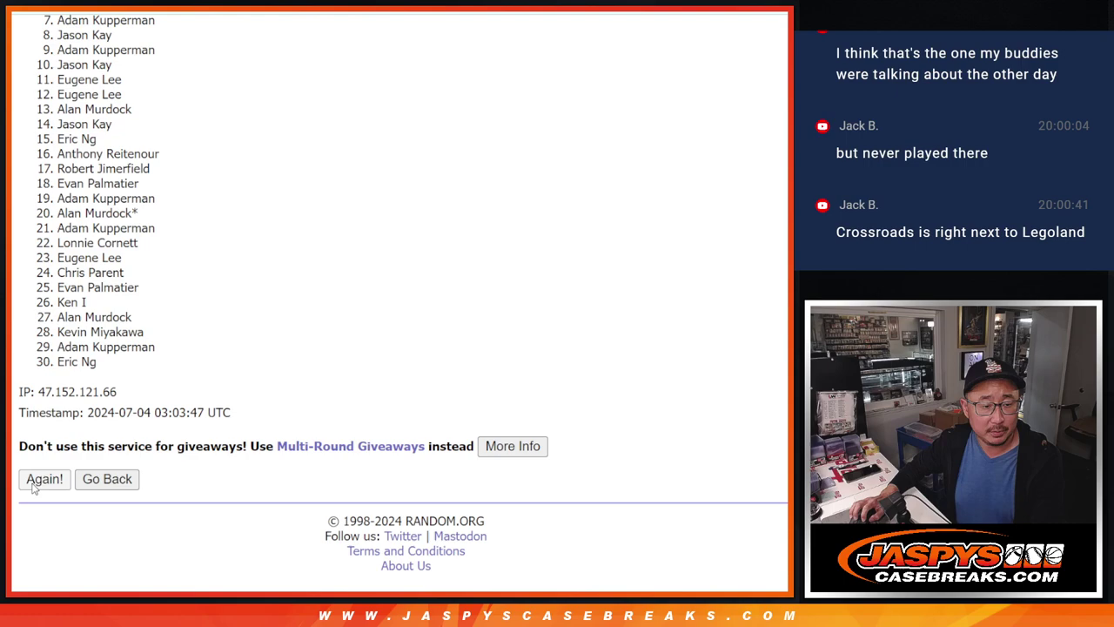
left_click(33, 487)
scroll(33, 488, "down", 10)
left_click(33, 487)
scroll(33, 487, "down", 10)
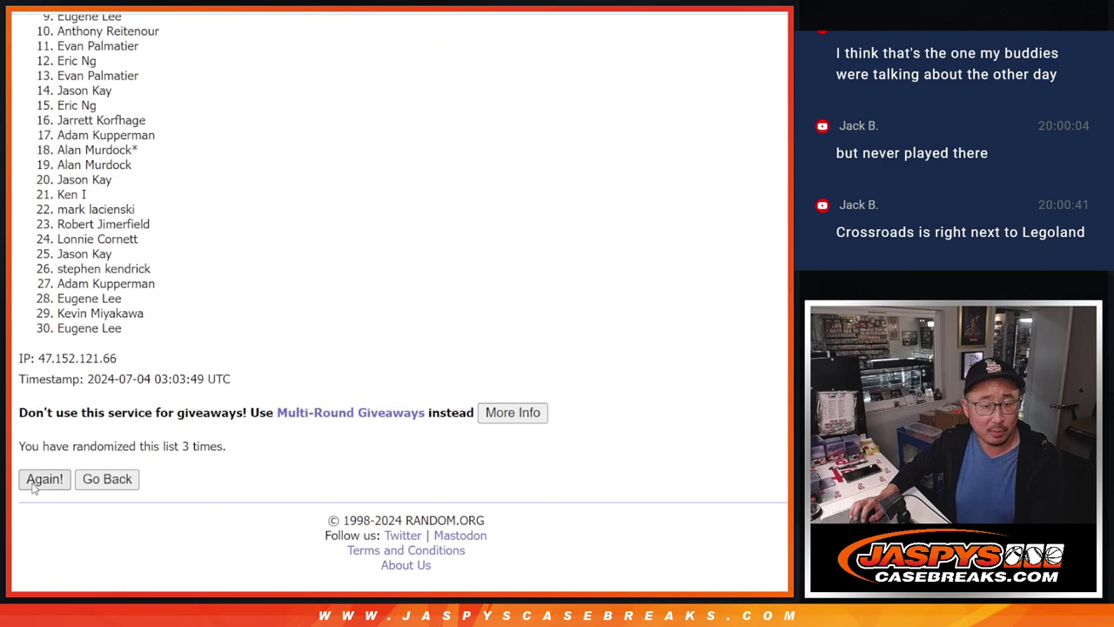
left_click(33, 488)
scroll(33, 487, "down", 10)
left_click(33, 488)
scroll(33, 488, "down", 10)
left_click(33, 487)
scroll(33, 487, "down", 10)
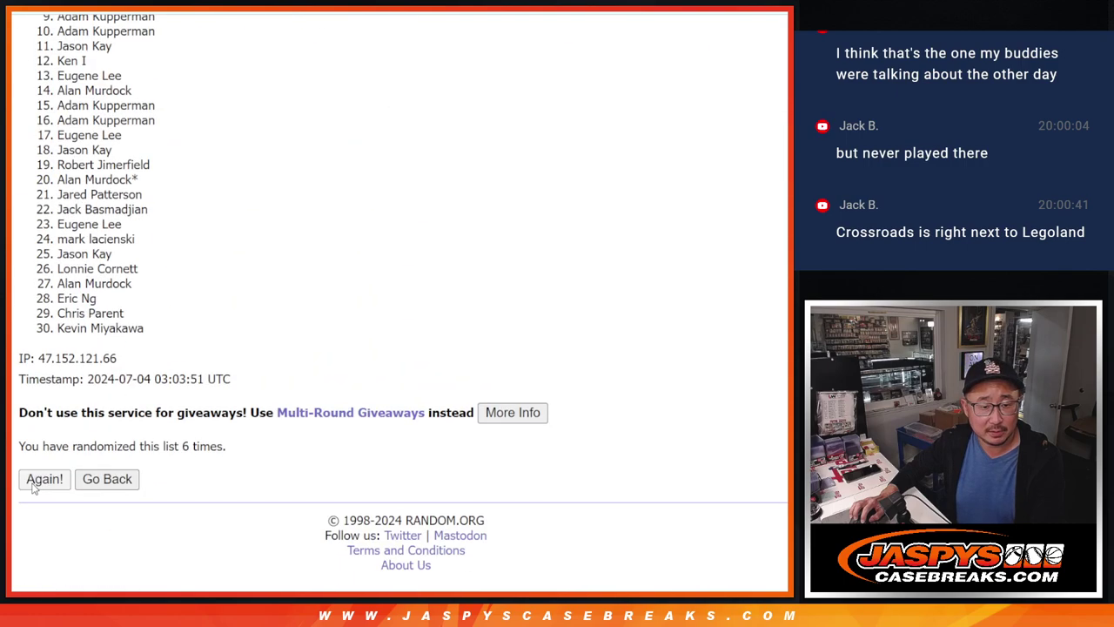
left_click(33, 487)
scroll(33, 487, "down", 10)
left_click(33, 487)
scroll(33, 488, "down", 10)
left_click(33, 488)
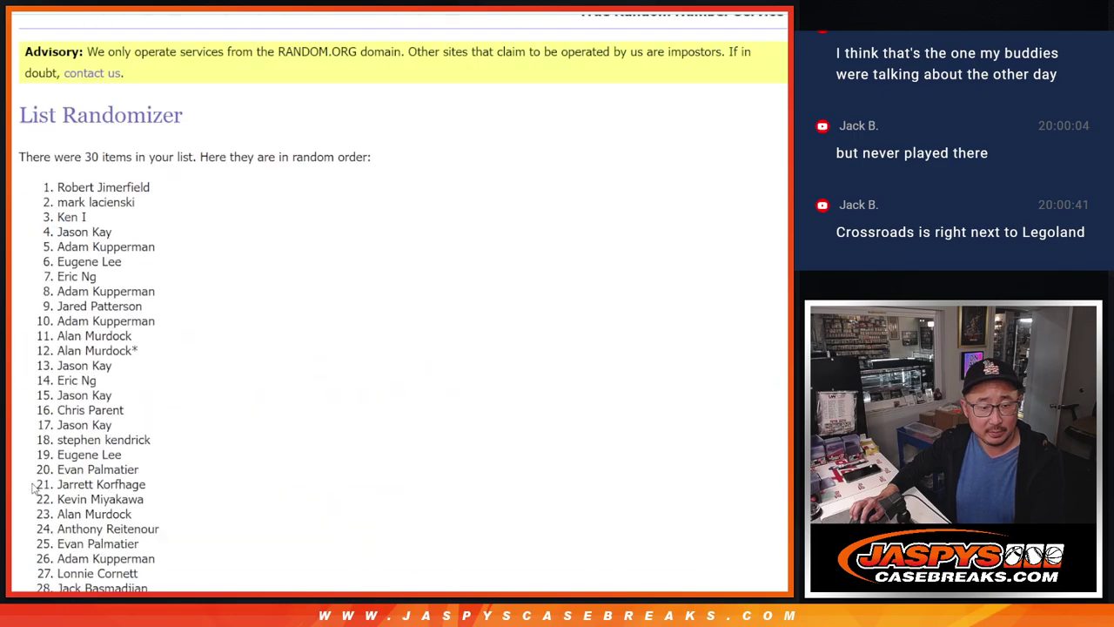
scroll(34, 487, "down", 10)
left_click(33, 487)
scroll(33, 488, "down", 10)
left_click(33, 488)
scroll(503, 226, "down", 10)
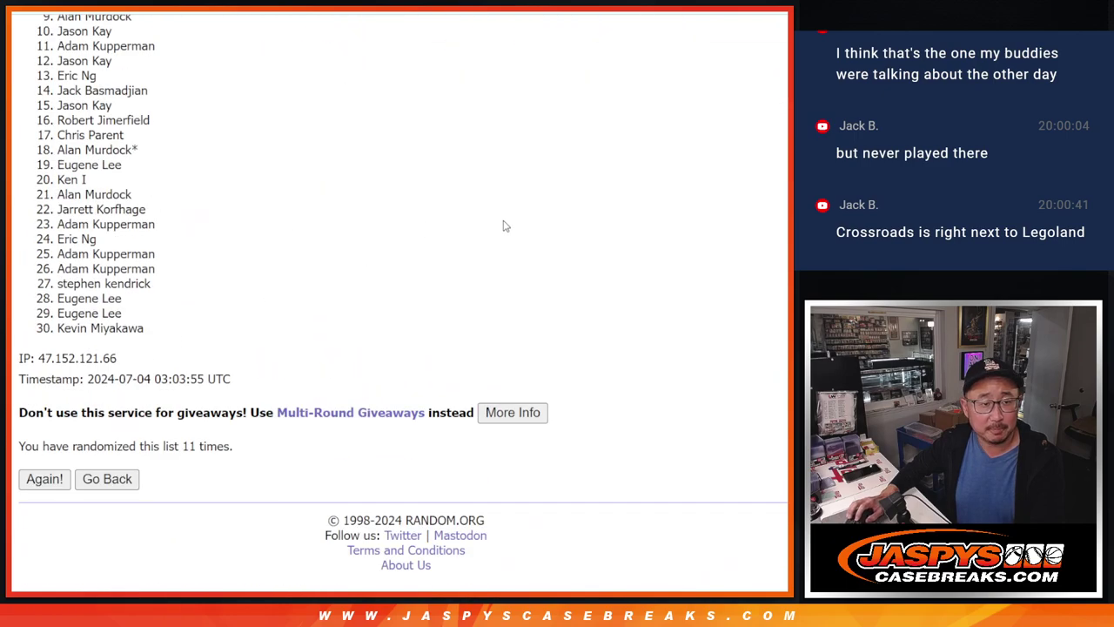
Recheck the dice result and highlight the 11-times shuffle count.
key("ctrl+Tab")
key("ctrl+shift+Tab")
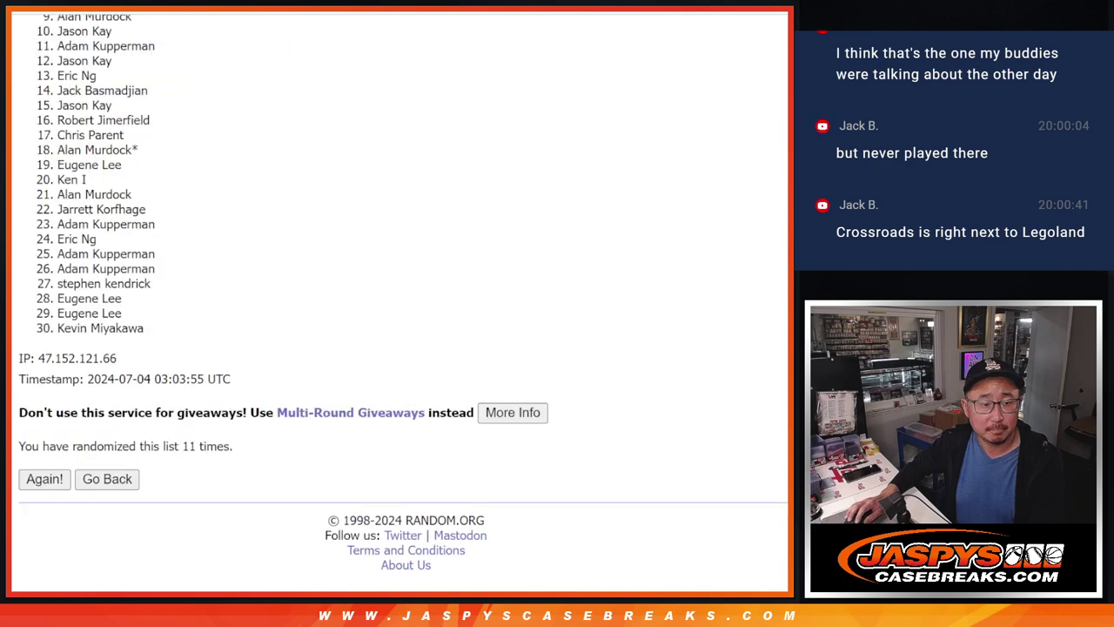
left_click_drag(177, 445, 254, 439)
Scroll to the top of the shuffled results and select the first seven names.
left_click(707, 364)
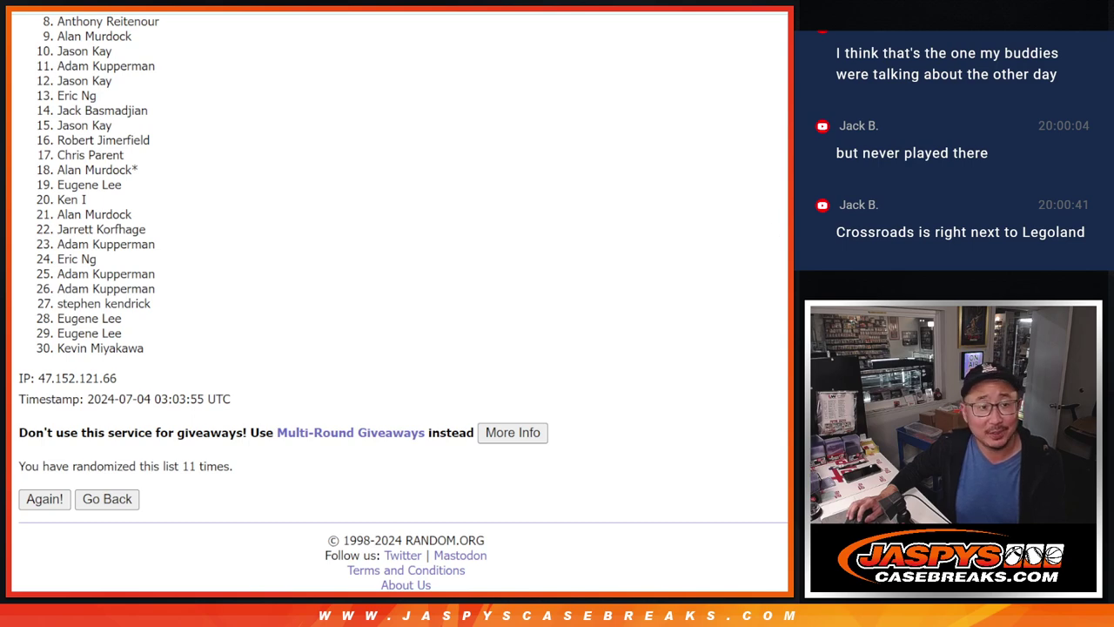
scroll(400, 305, "up", 1)
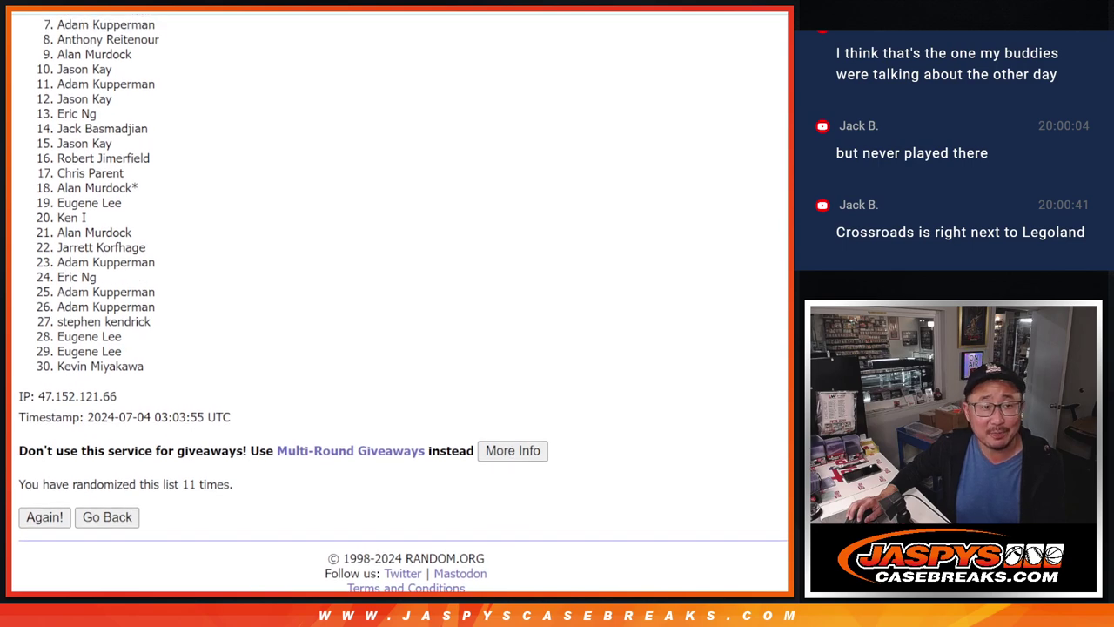
scroll(400, 304, "up", 3)
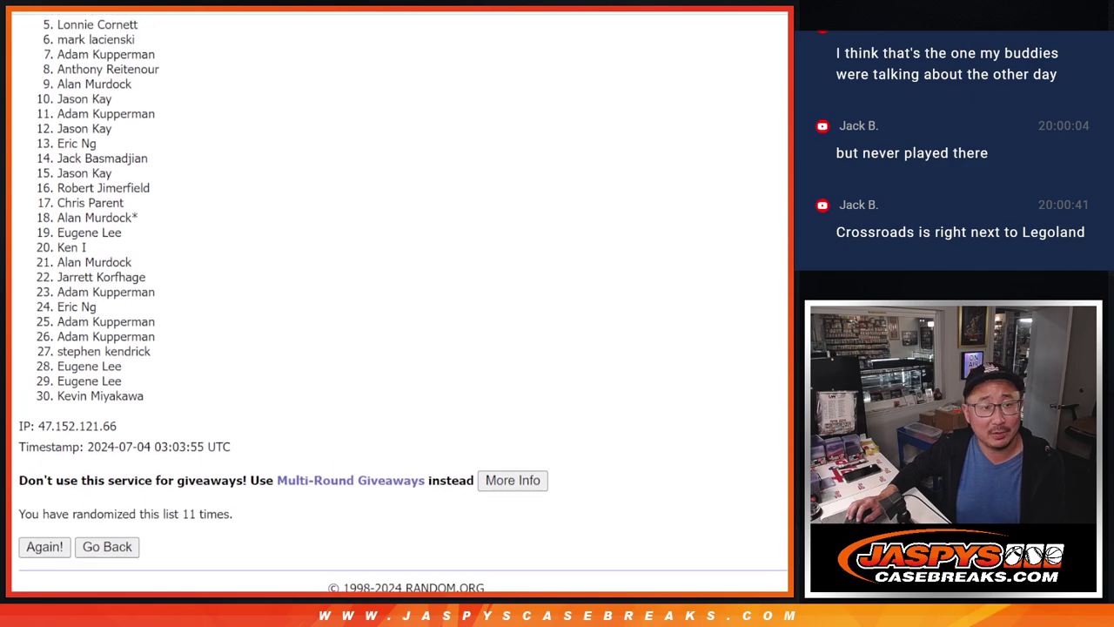
scroll(400, 305, "up", 3)
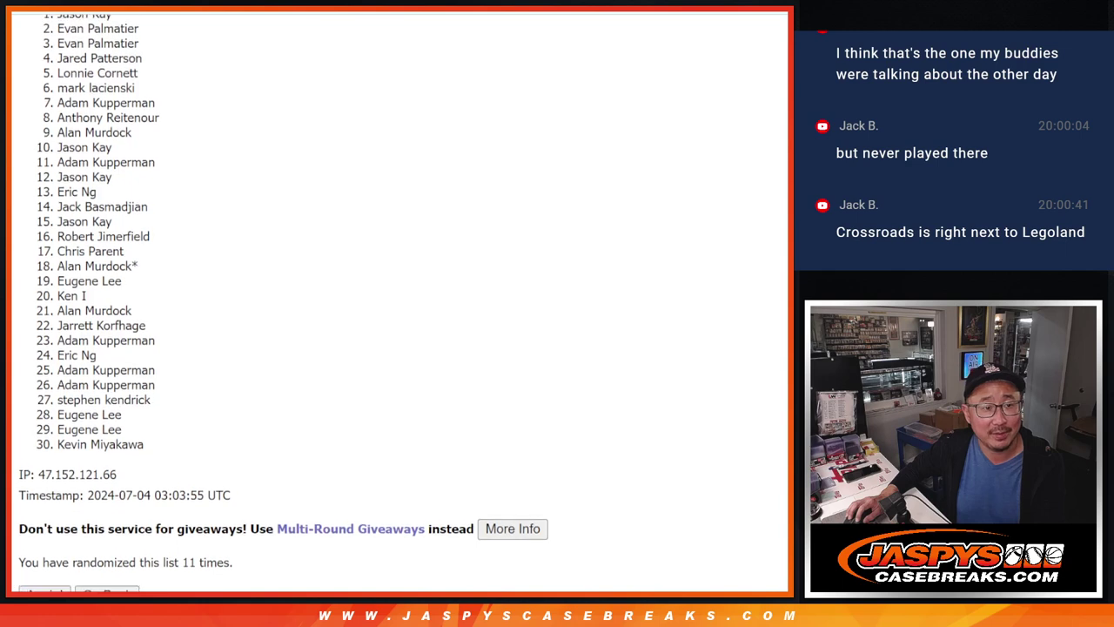
mouse_move(50, 31)
left_mouse_down()
mouse_move(182, 92)
mouse_move(192, 122)
left_mouse_up()
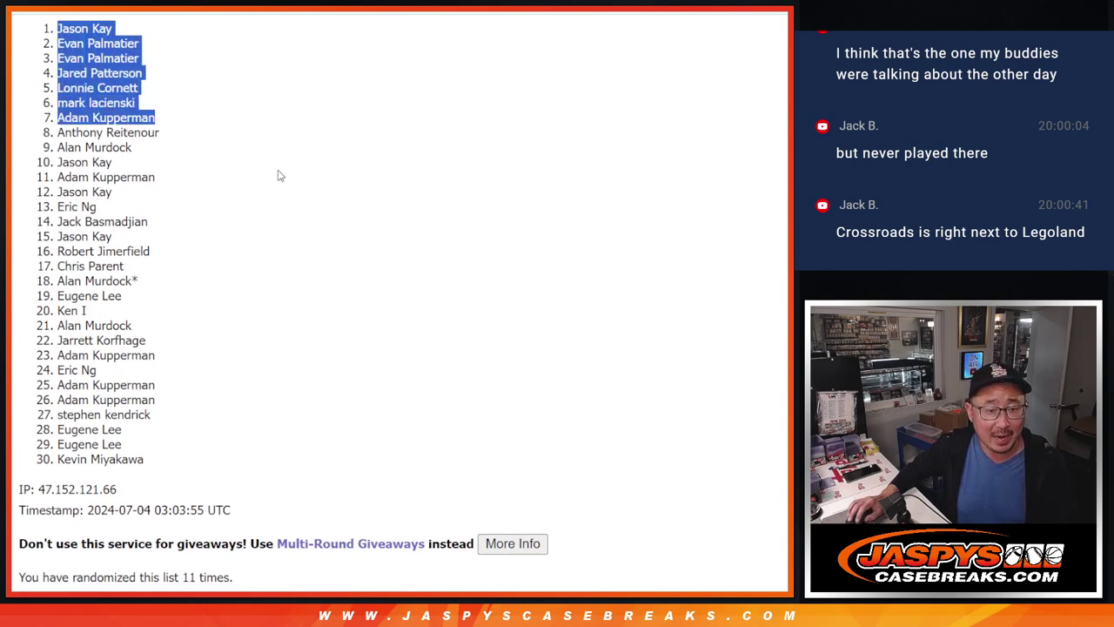
Copy the seven names into Sheet2 A1:A7 and set them to size 18.
key("ctrl+c")
key("ctrl+Tab")
key("ctrl+Tab")
key("ctrl+v")
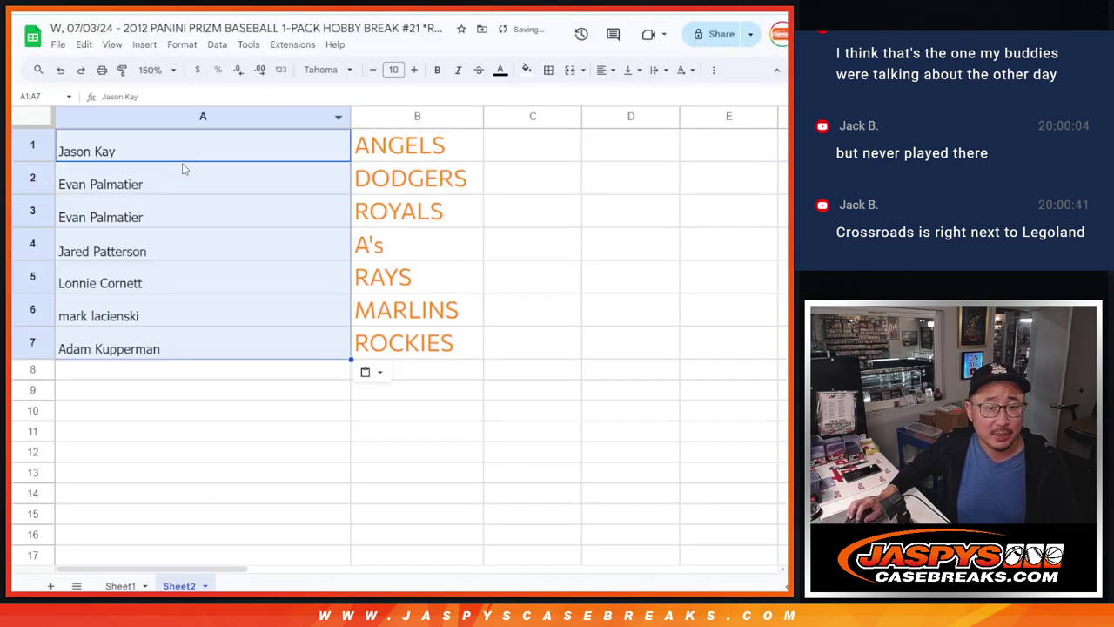
left_click(395, 72)
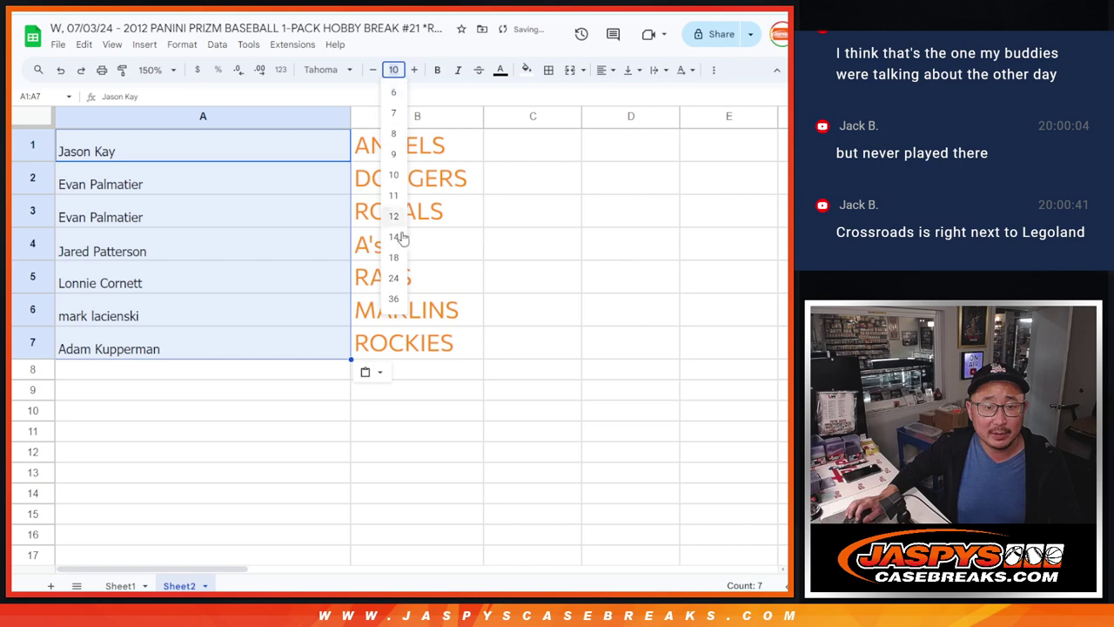
left_click(394, 260)
Review each name-and-team pairing in rows 1 through 7, then return to A1.
left_click(30, 147)
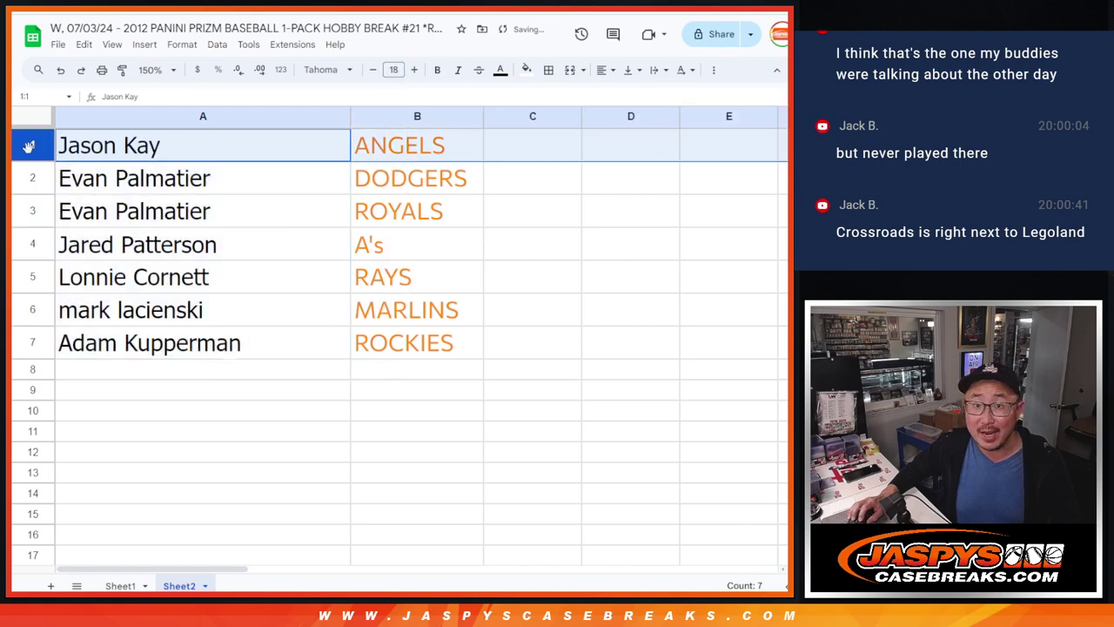
left_click(33, 178)
left_click(33, 211)
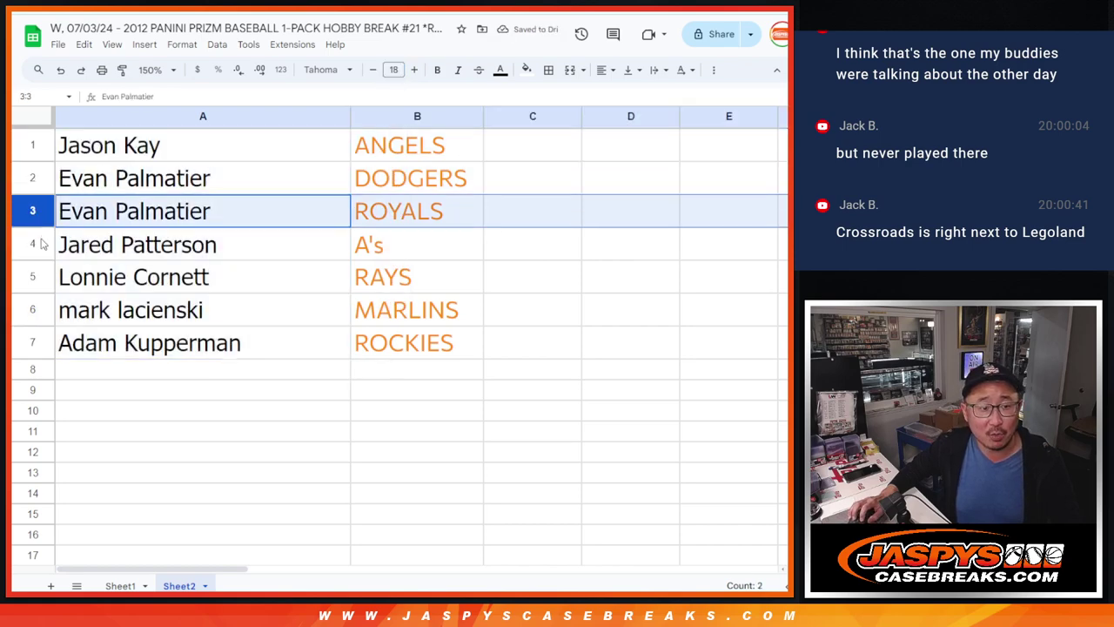
left_click(35, 246)
left_click(36, 275)
left_click(39, 310)
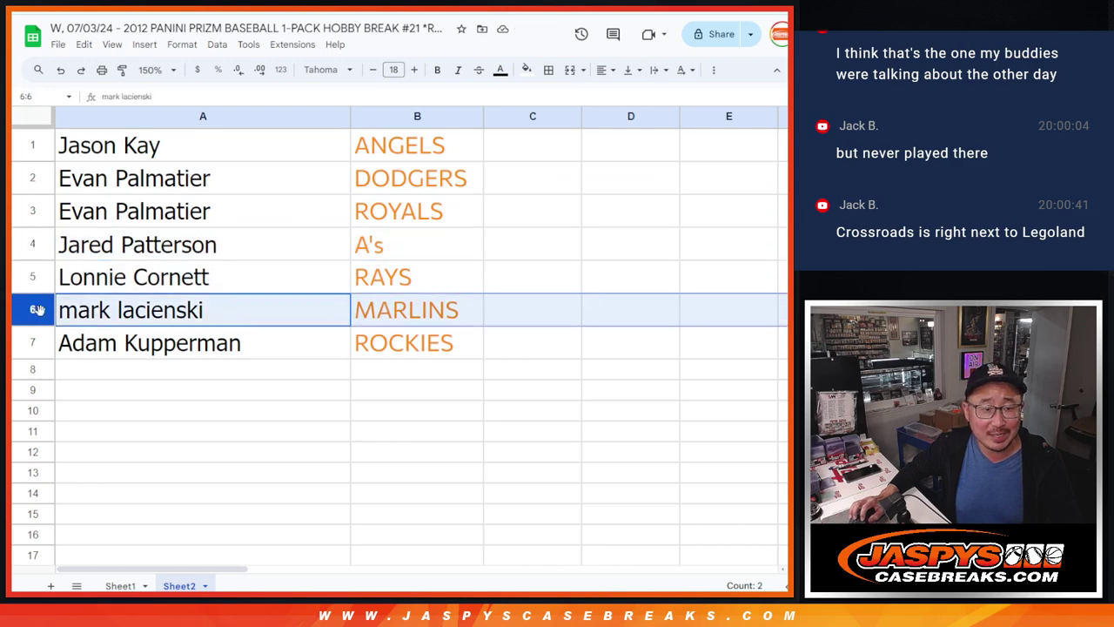
left_click(35, 342)
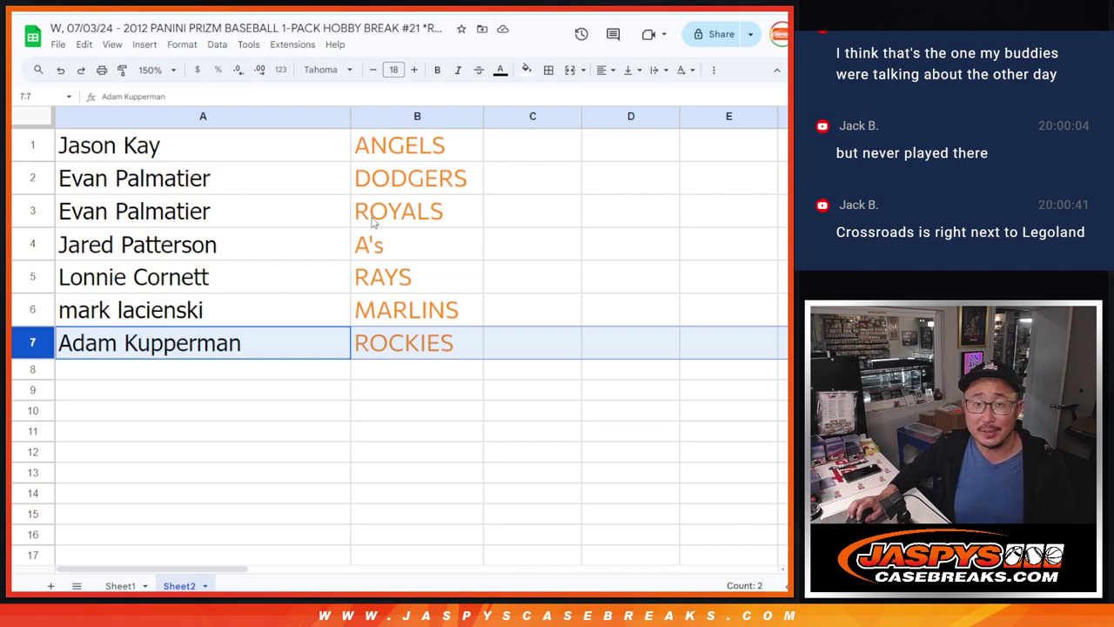
left_click(316, 157)
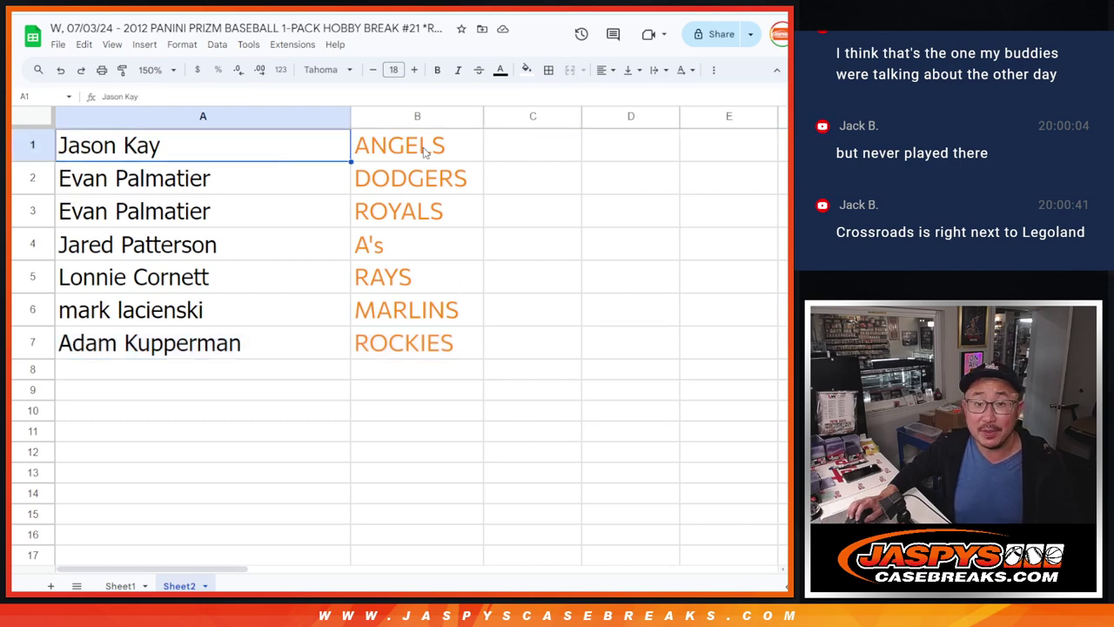